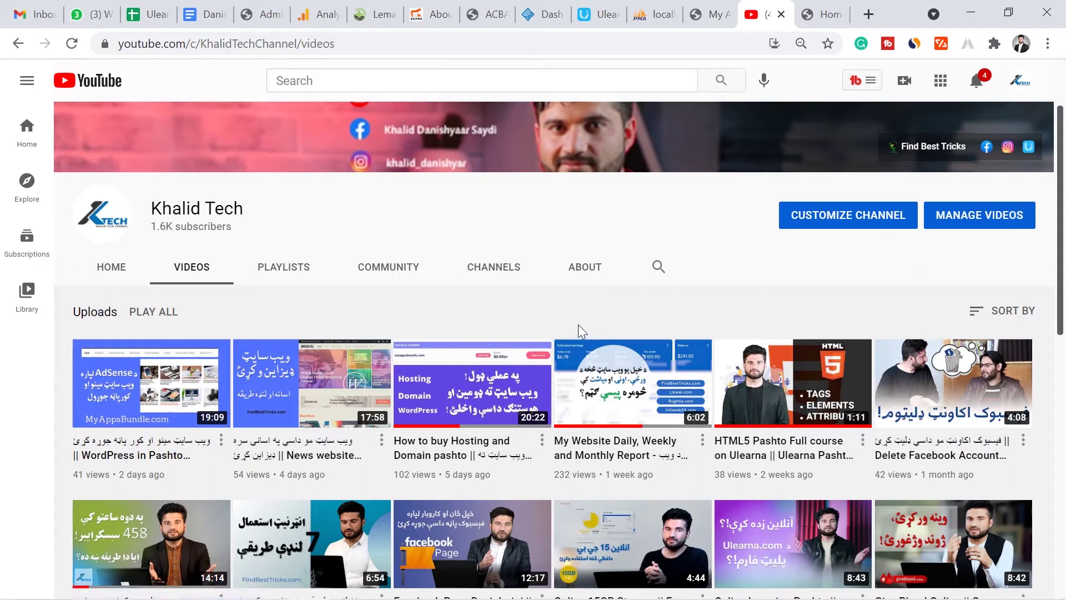
Examine the YouTube channel's uploaded videos down to the oldest WordPress lectures, and glance at the myappsbundle.com home page.
mouse_move(579, 397)
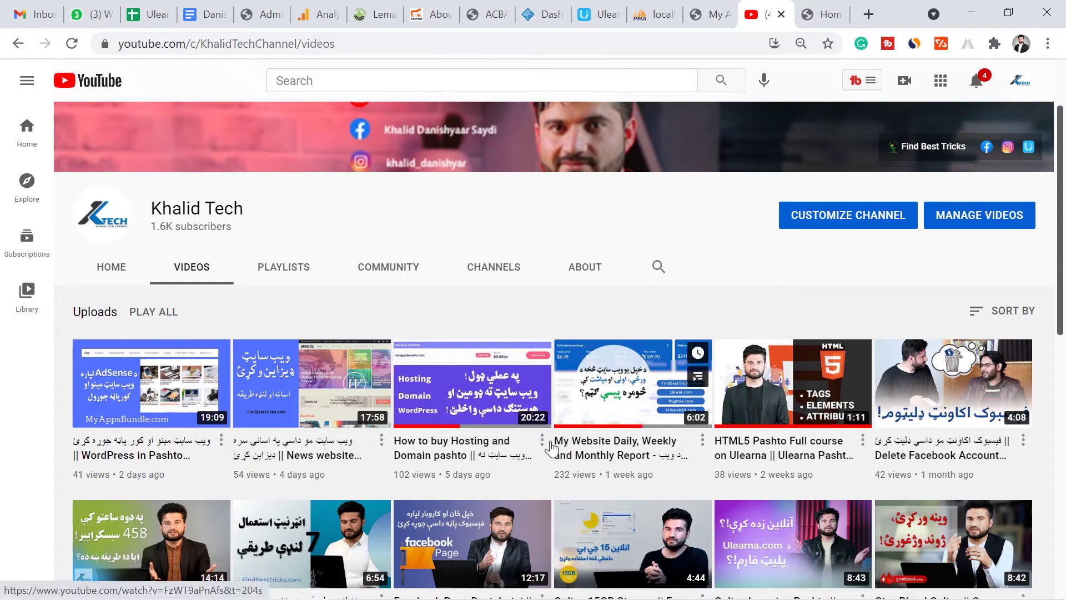
mouse_move(450, 411)
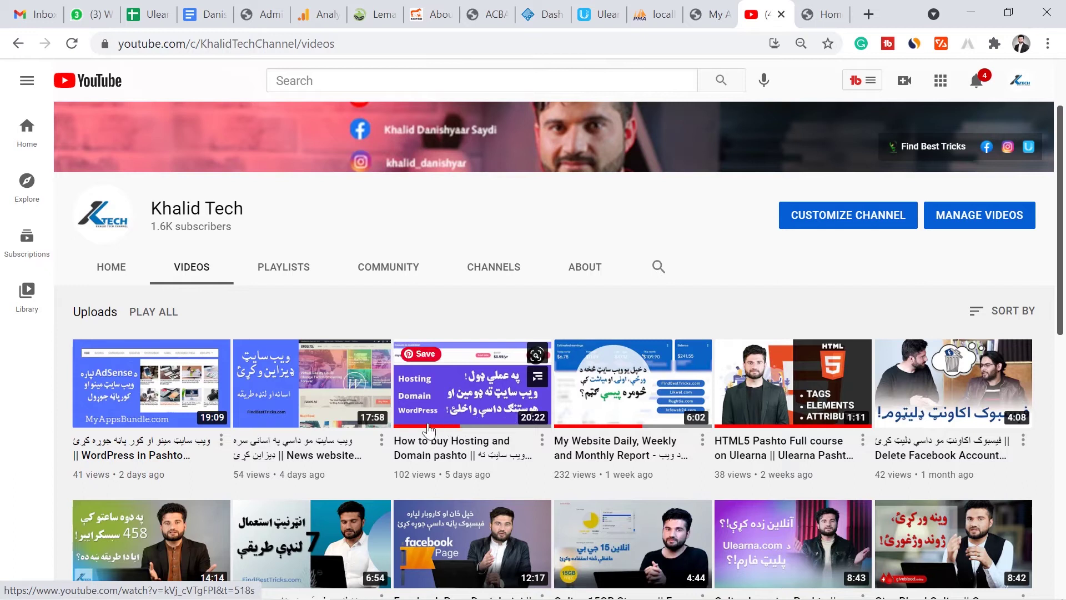
mouse_move(274, 430)
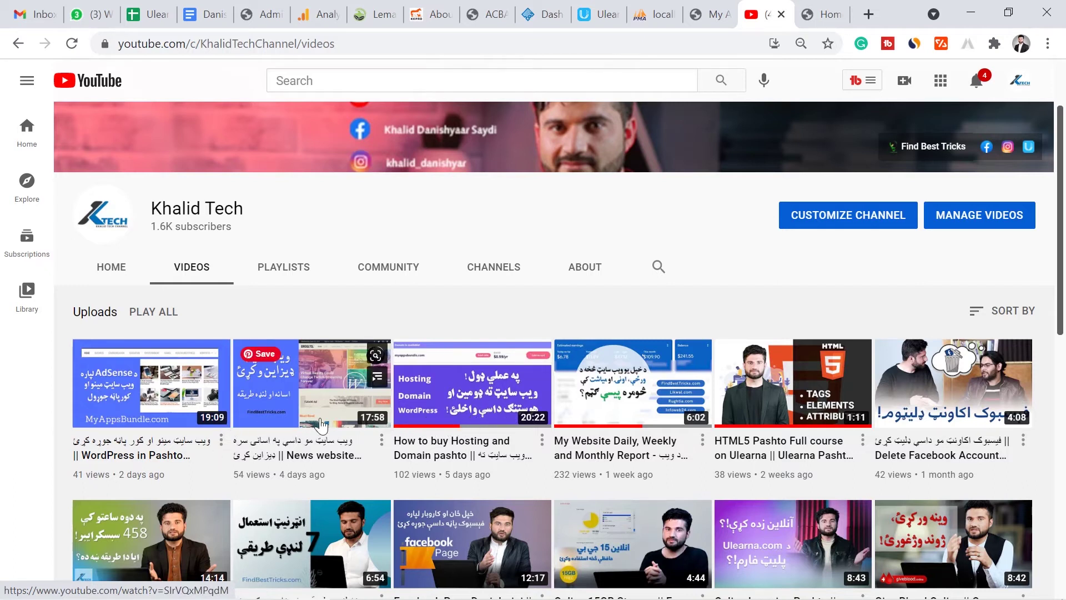
click(713, 14)
scroll(883, 167, up, 2)
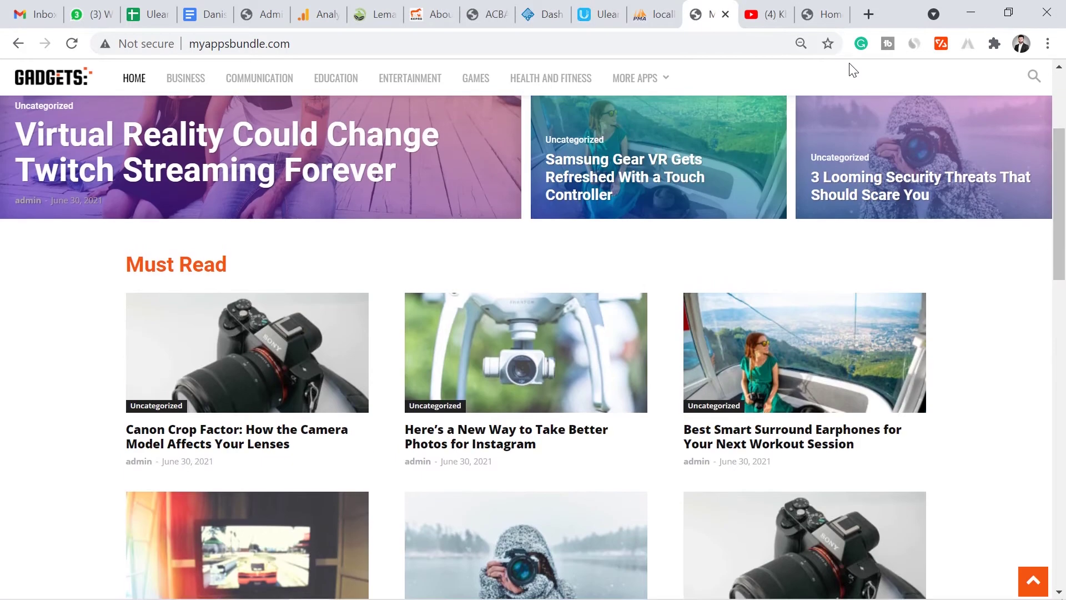
click(777, 8)
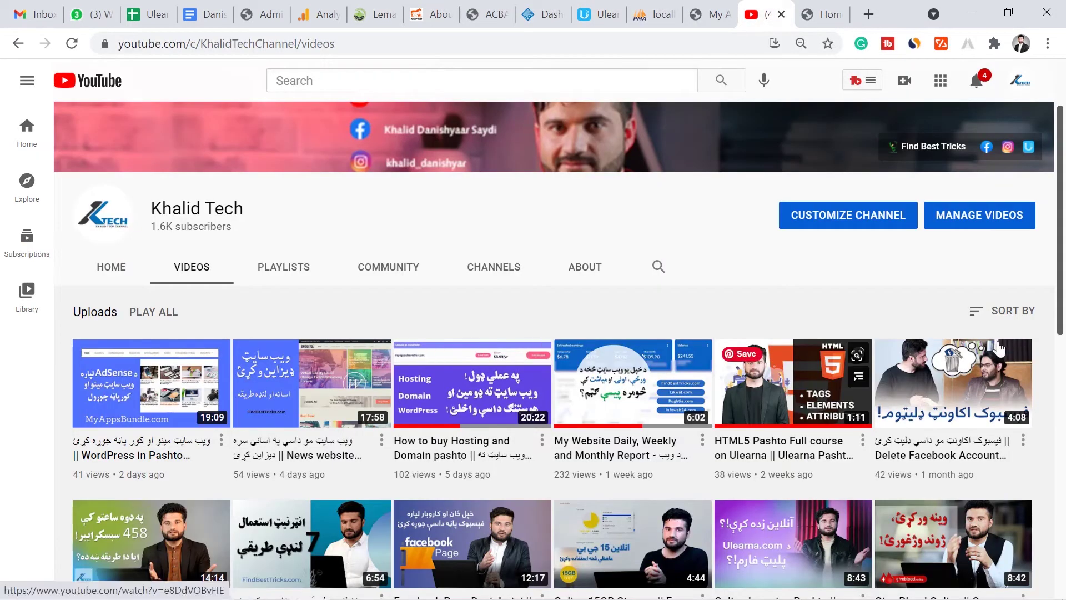
drag(1061, 243, 1043, 448)
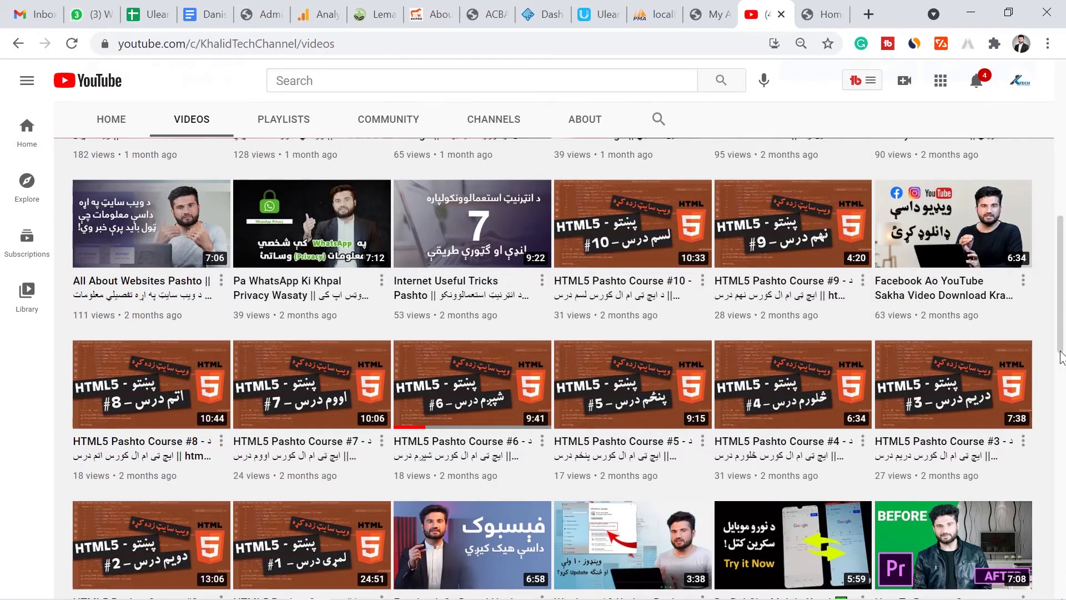
drag(1058, 321, 1058, 406)
scroll(670, 323, down, 6)
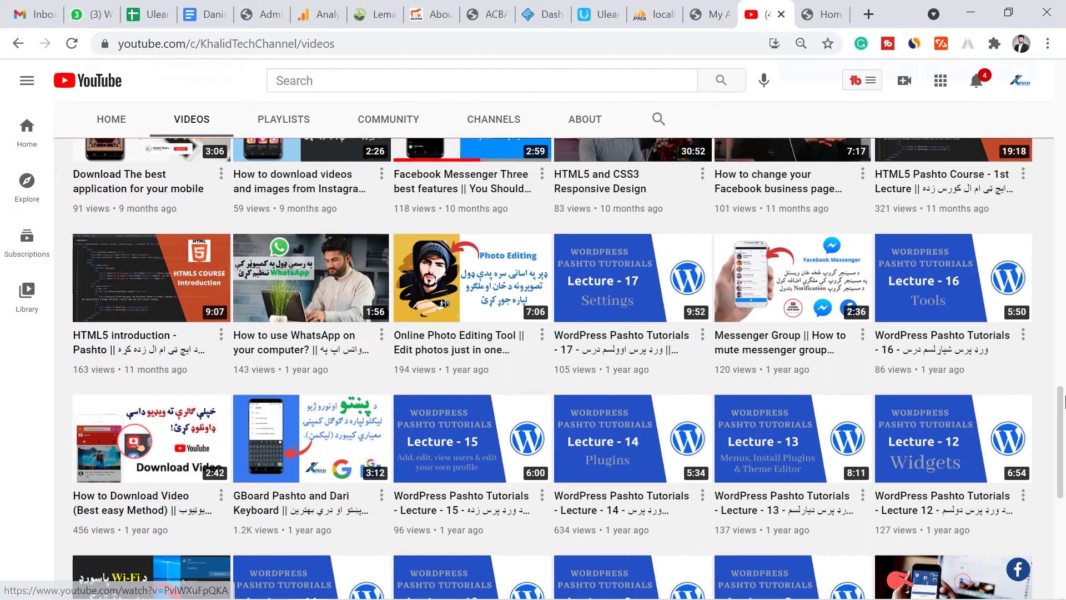
drag(1061, 408, 1060, 508)
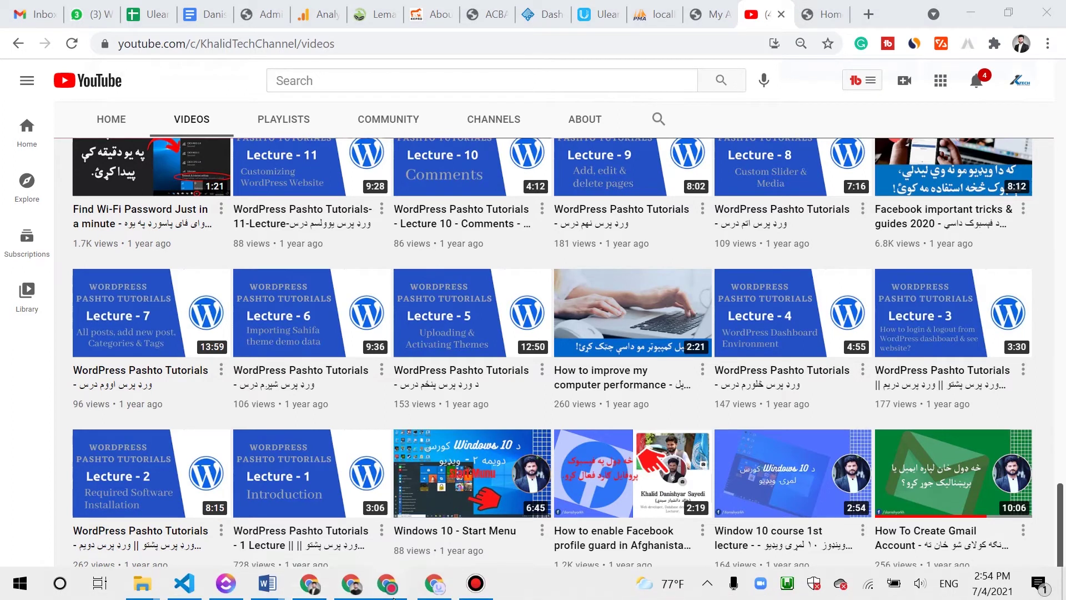
Switch to the Cloudflare sign-up page and create an account with the account e-mail and password, without saving the password in the browser.
click(361, 590)
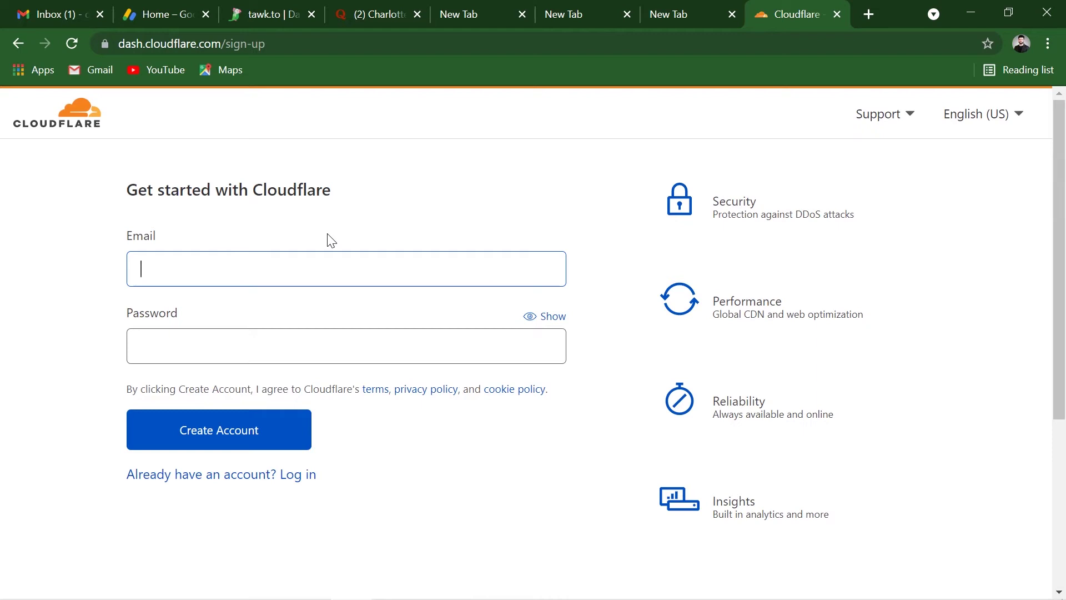
click(203, 297)
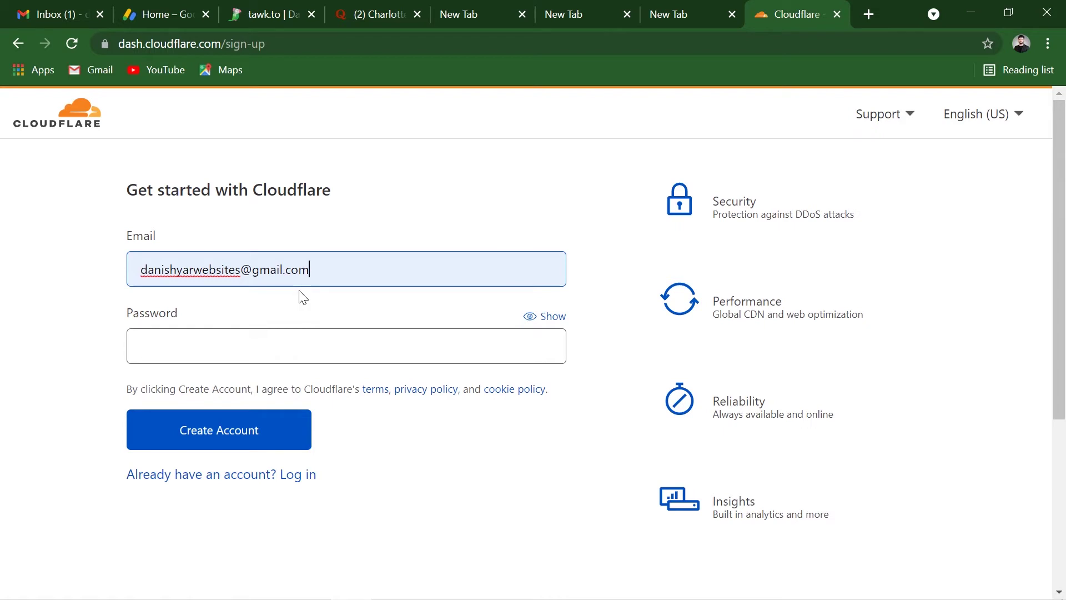
click(189, 345)
text(•••••••••••)
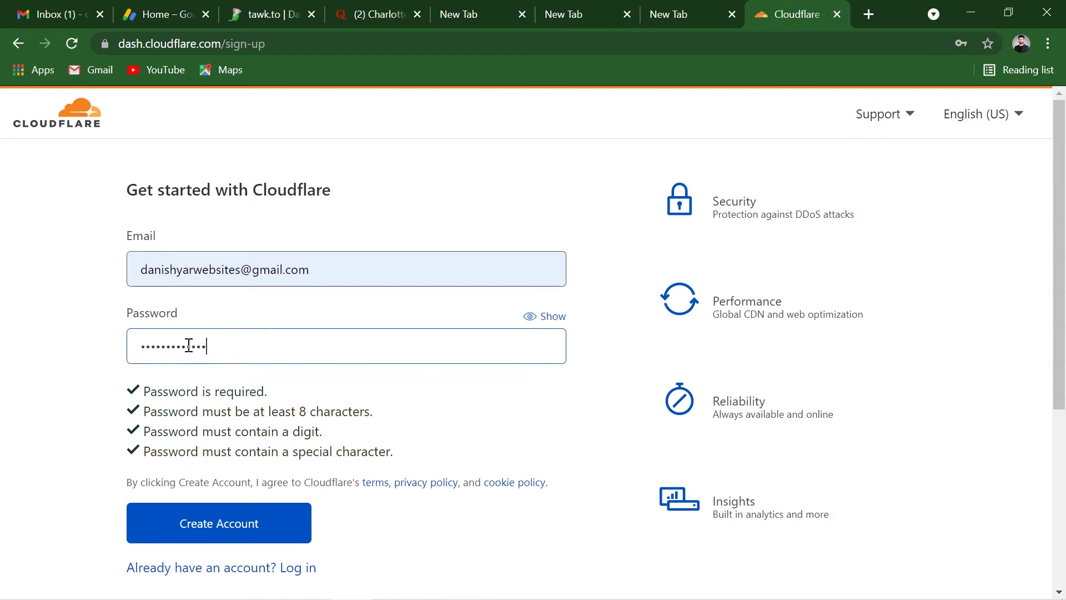
key(Home)
click(241, 532)
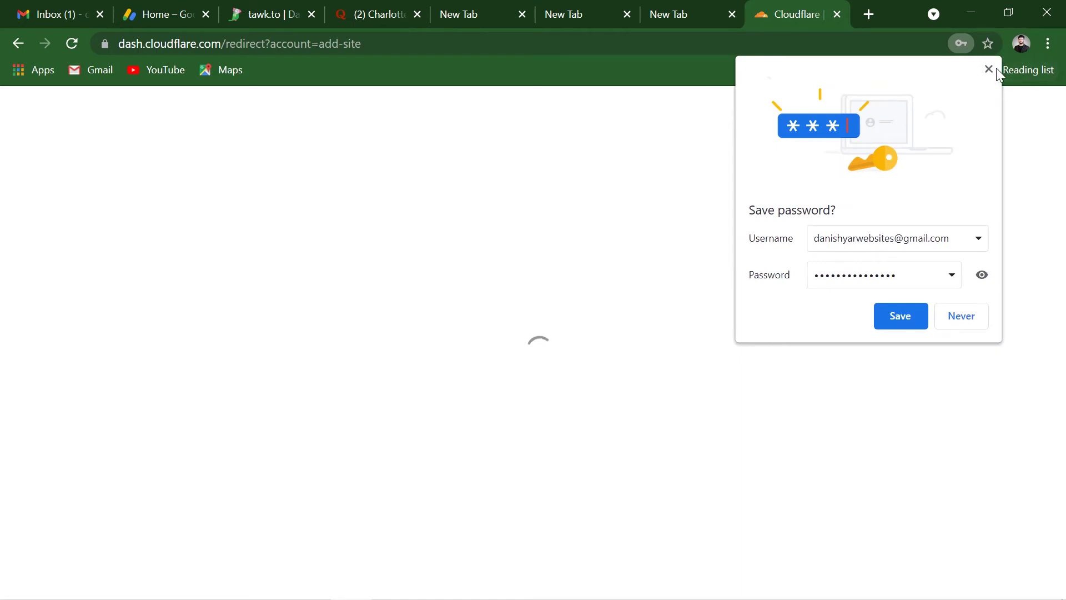
click(988, 69)
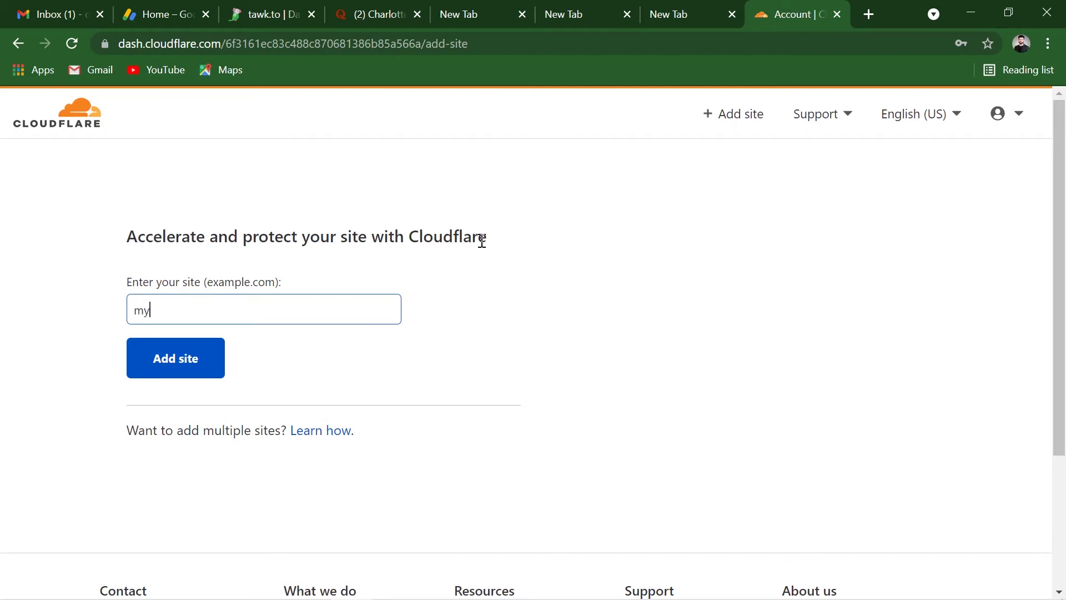
Add the site myappsbundle.com to Cloudflare and choose the Free $0 plan.
text(sbundle.com)
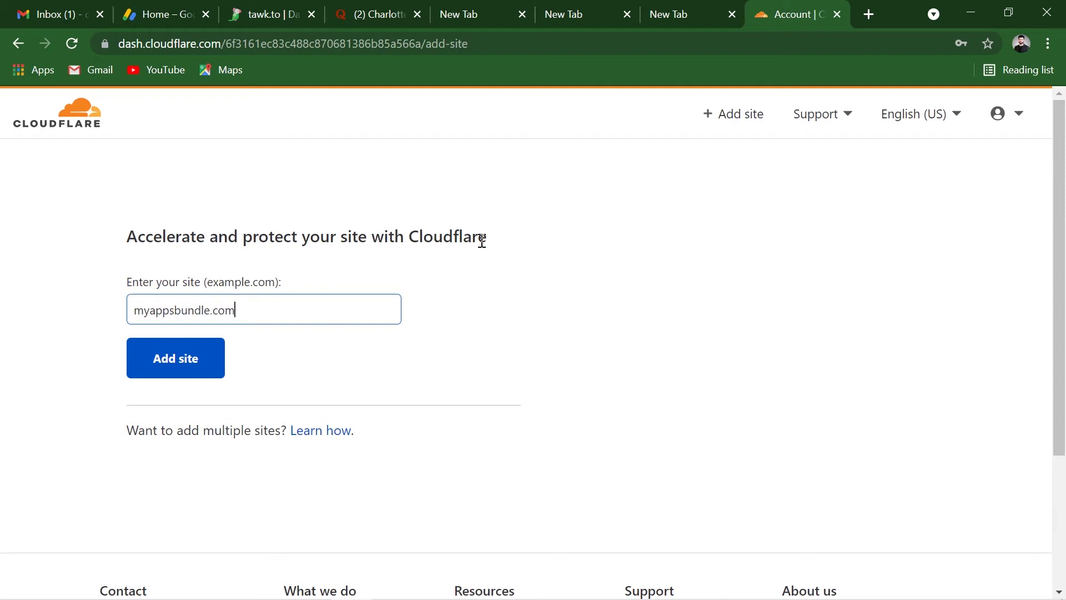
click(201, 364)
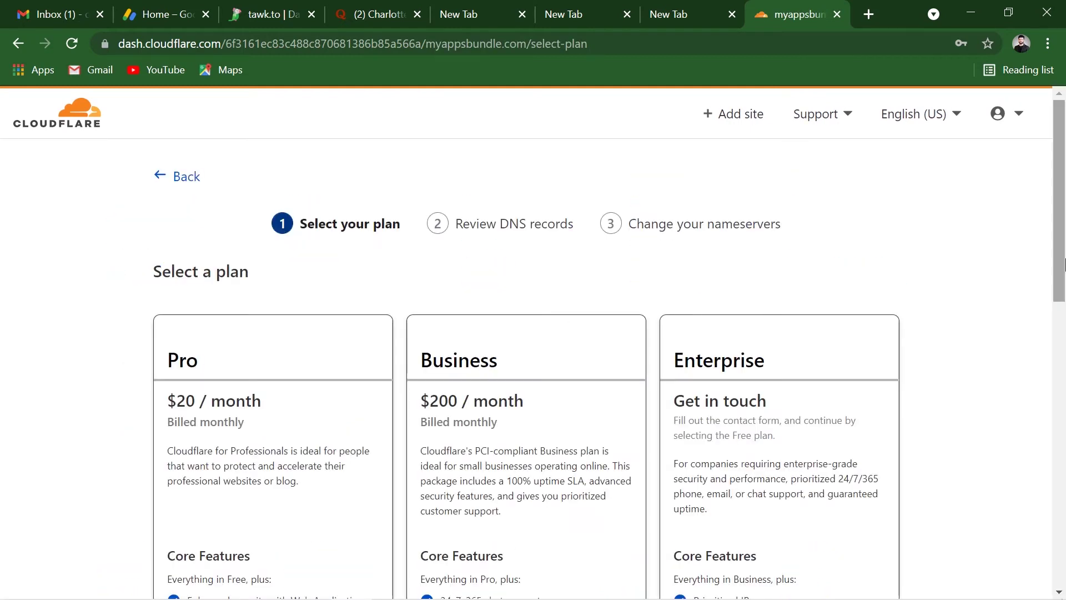
scroll(1064, 221, down, 3)
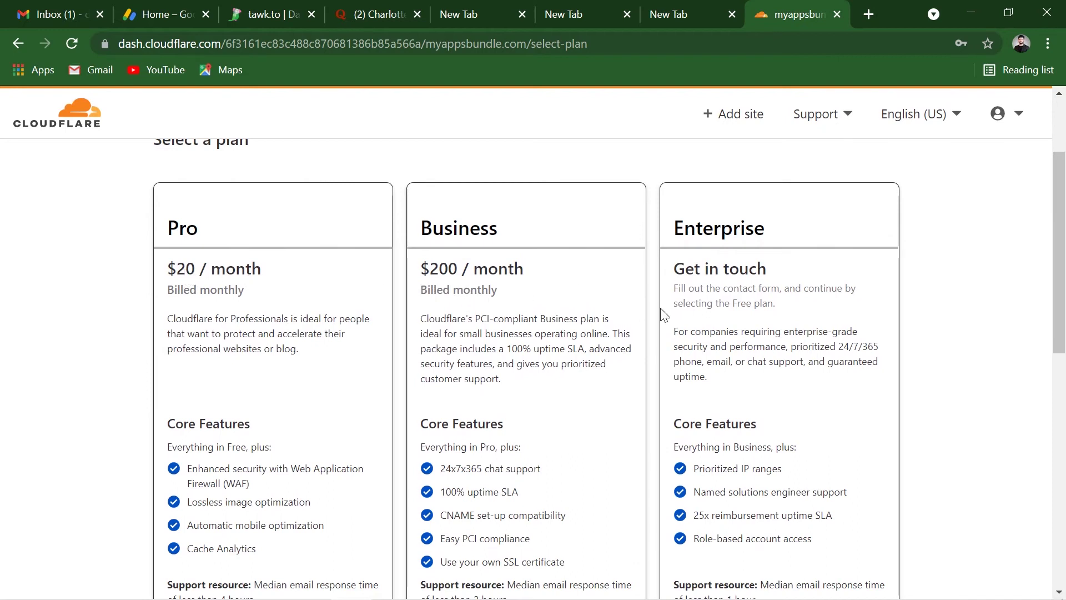
scroll(1047, 364, down, 5)
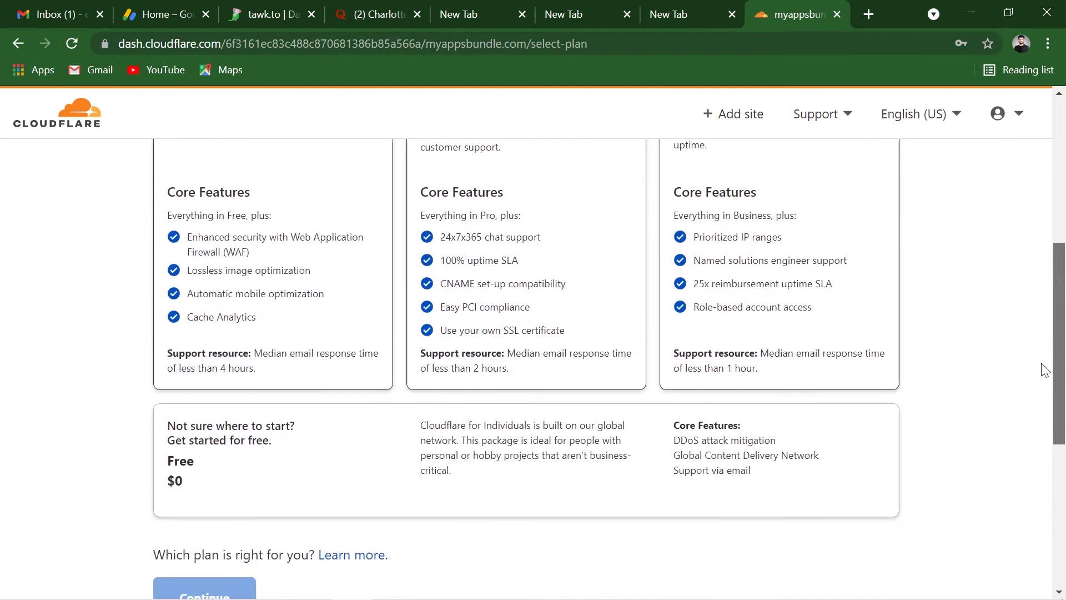
click(398, 426)
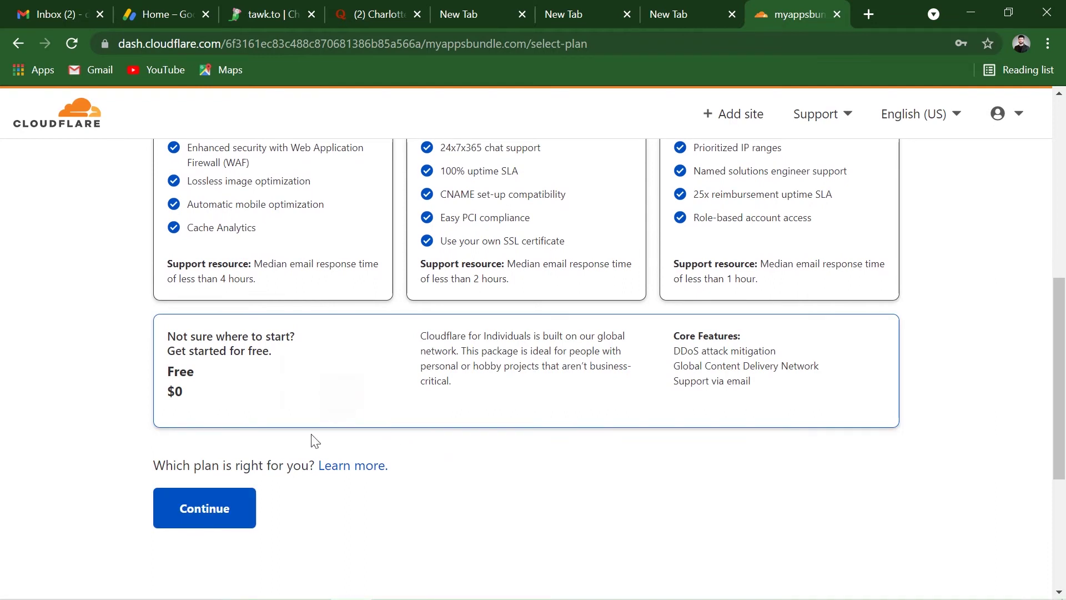
click(228, 512)
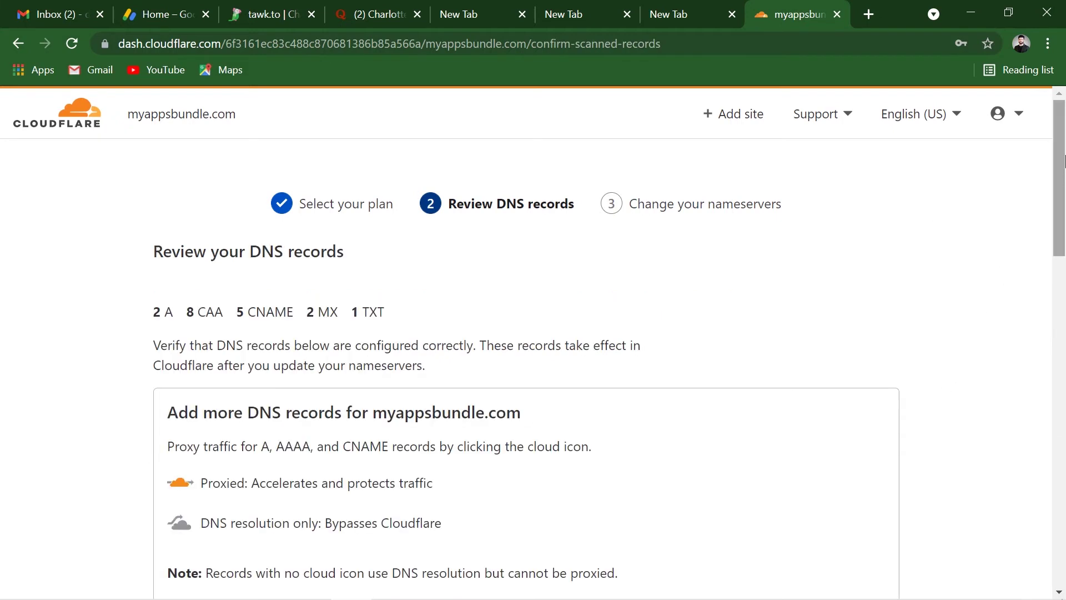
Accept the scanned DNS records for myappsbundle.com and check which nameservers have to be removed and added.
drag(1058, 169, 1032, 544)
drag(1060, 511, 1038, 494)
click(214, 350)
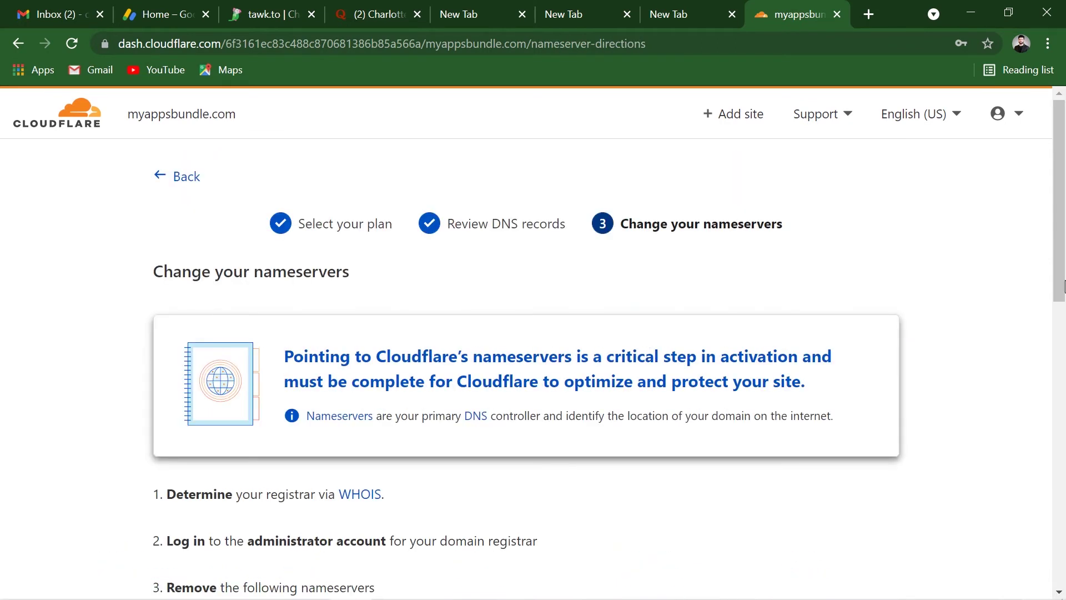
scroll(1052, 277, down, 5)
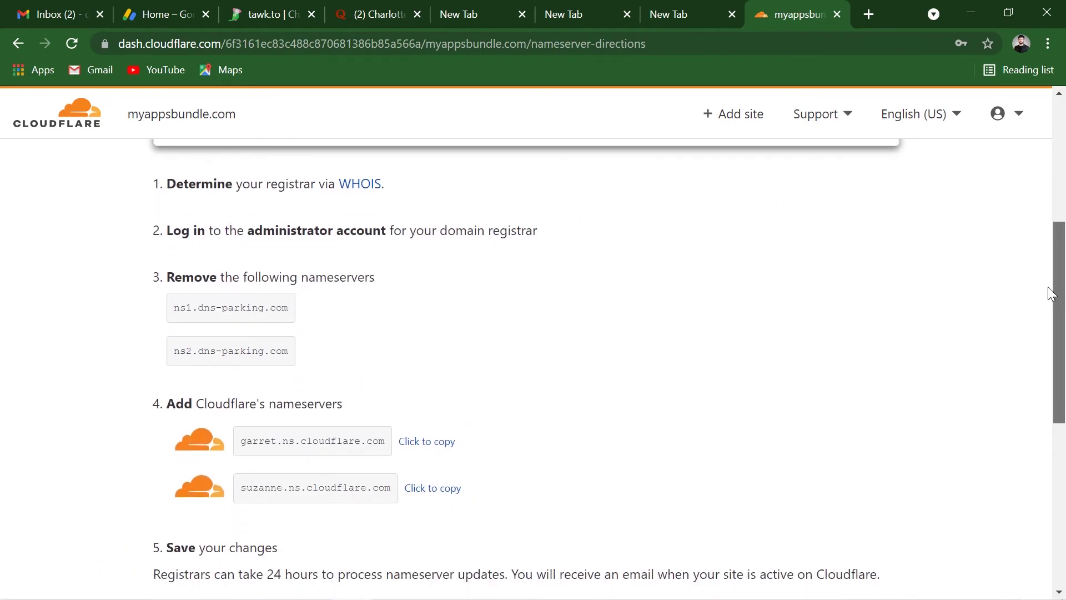
scroll(1052, 293, down, 1)
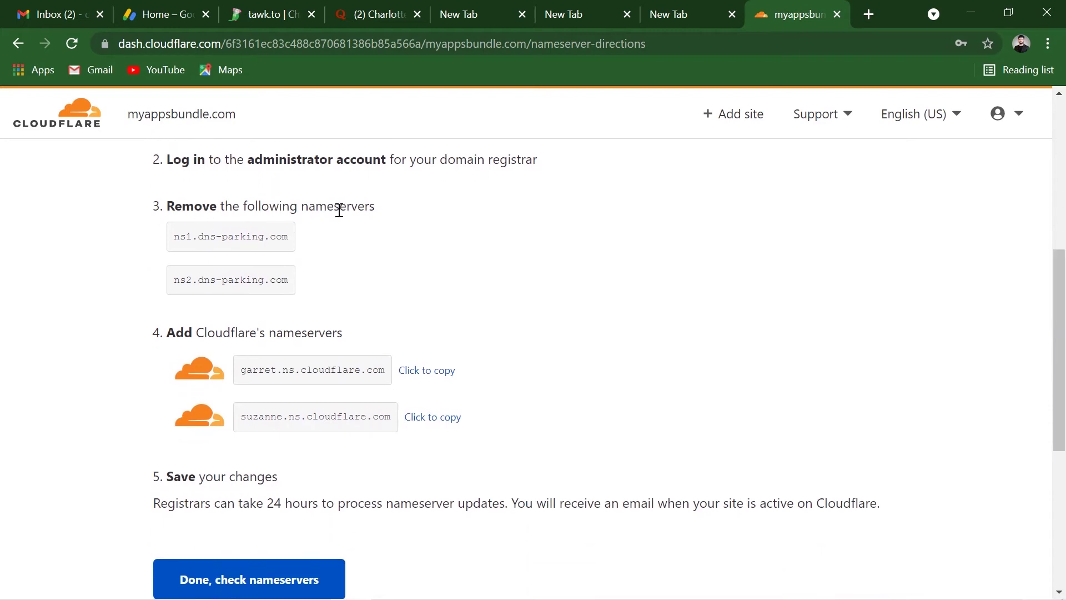
drag(174, 236, 286, 235)
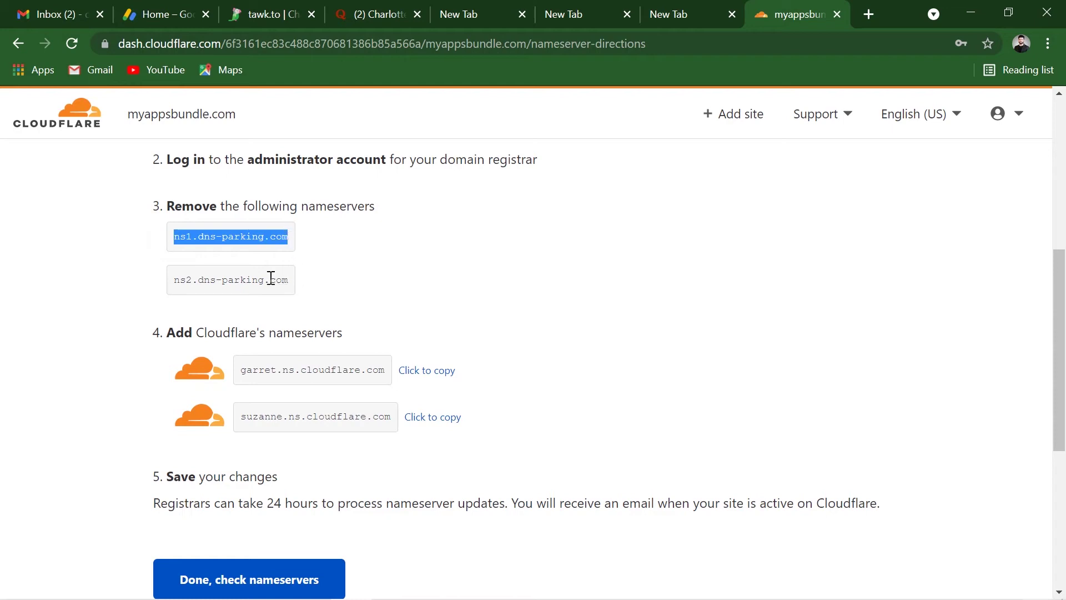
drag(177, 275, 264, 275)
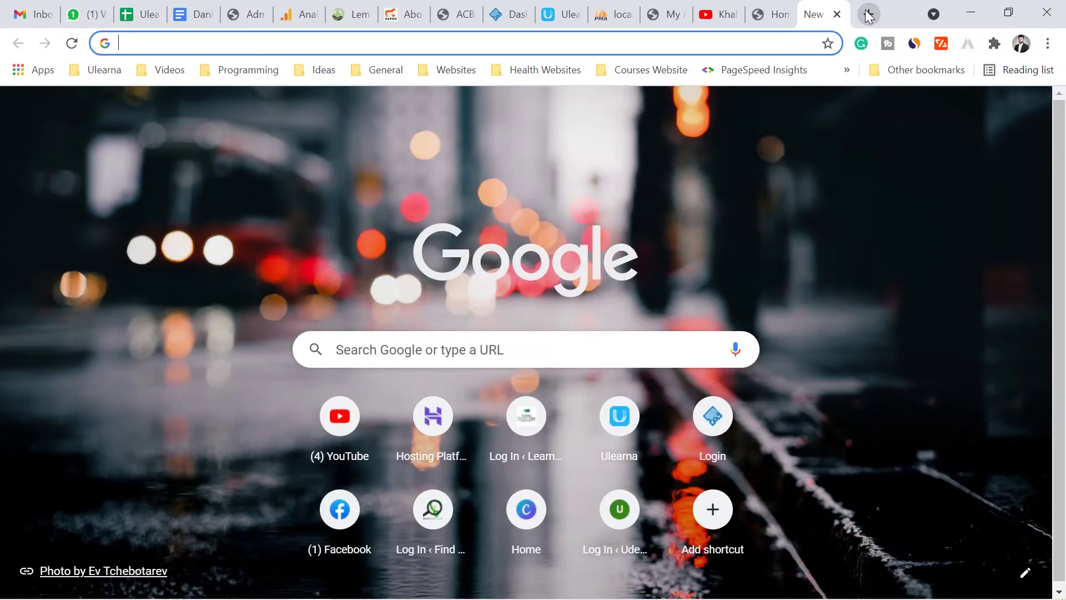
Open hostinger.com in the other browser window and log in to the hosting account with Google.
text(hos)
key(Return)
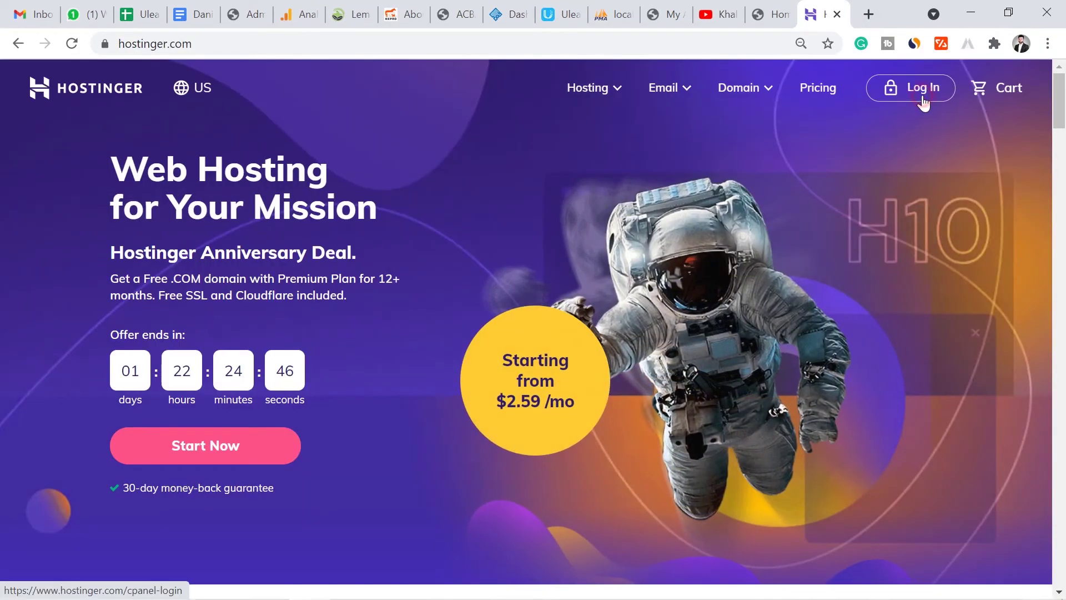
click(923, 102)
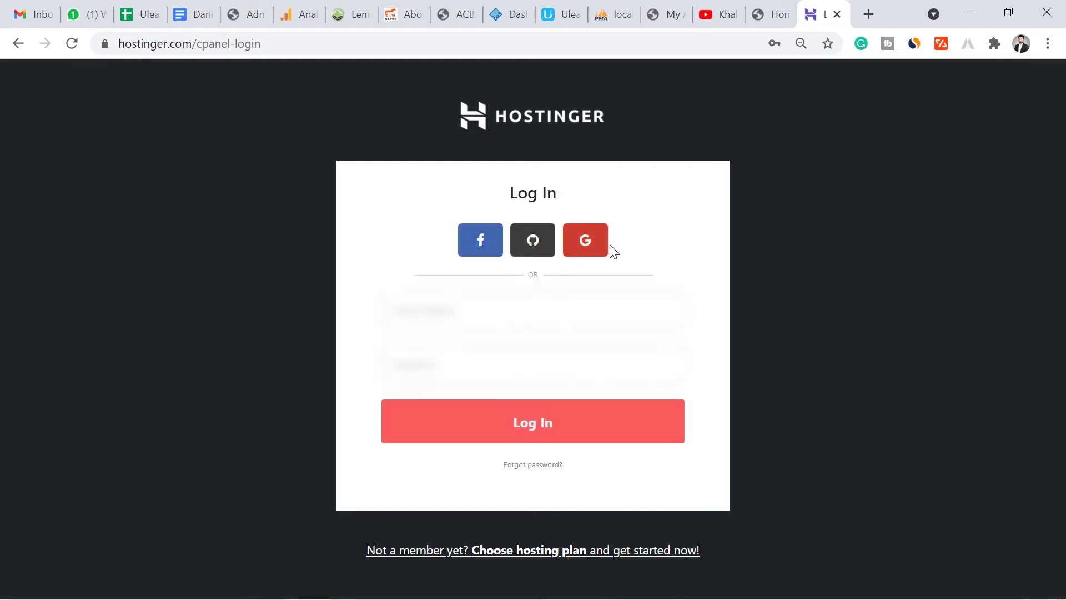
click(600, 250)
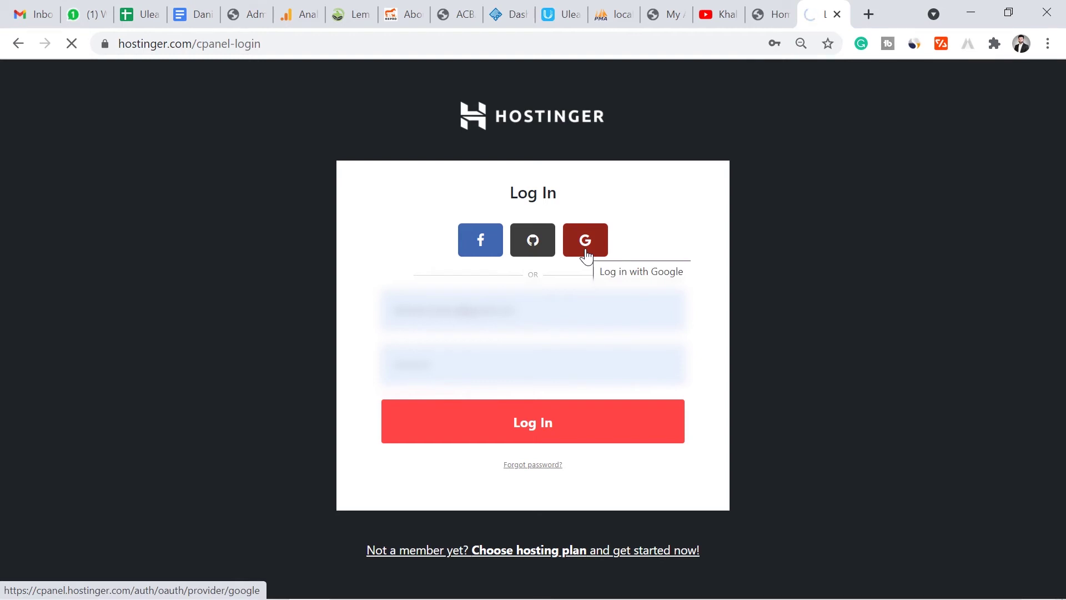
click(587, 256)
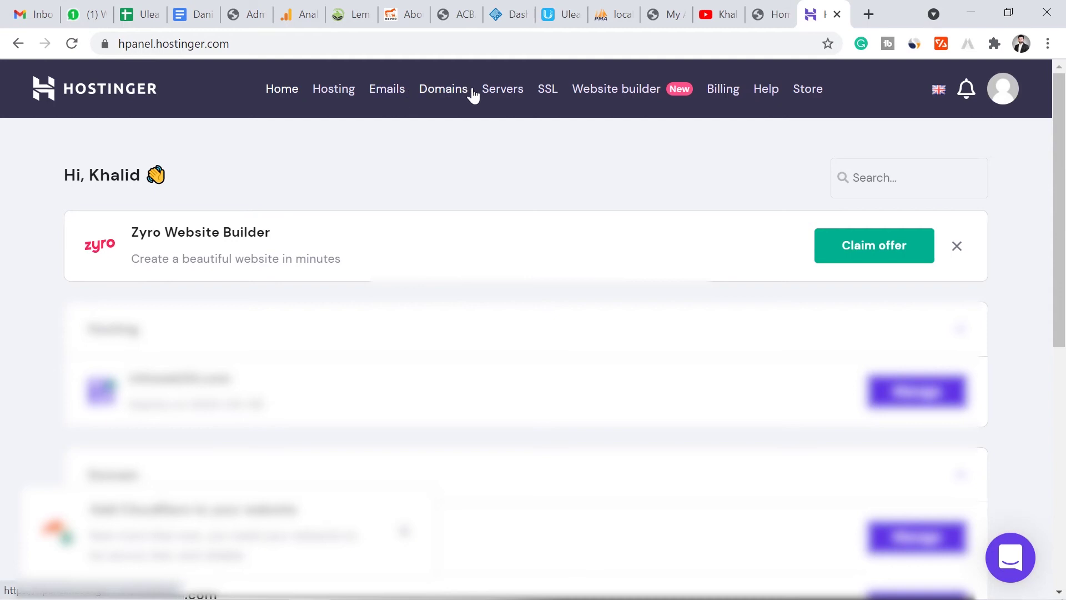
Open the nameserver settings of the domain myappsbundle.com for editing in Hostinger.
click(447, 91)
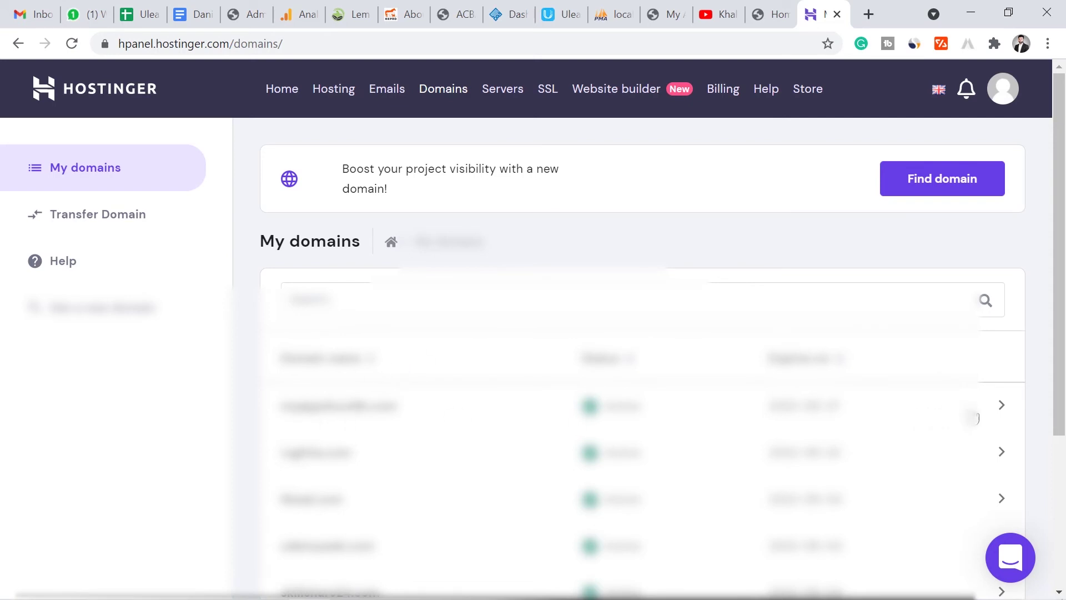
click(998, 404)
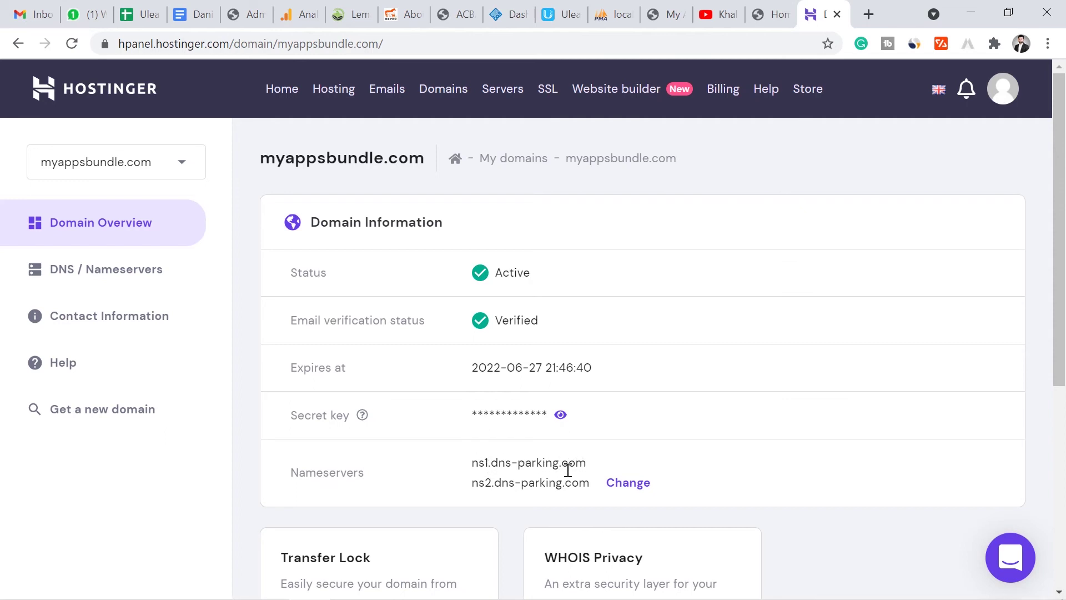
click(628, 482)
drag(1060, 197, 1058, 322)
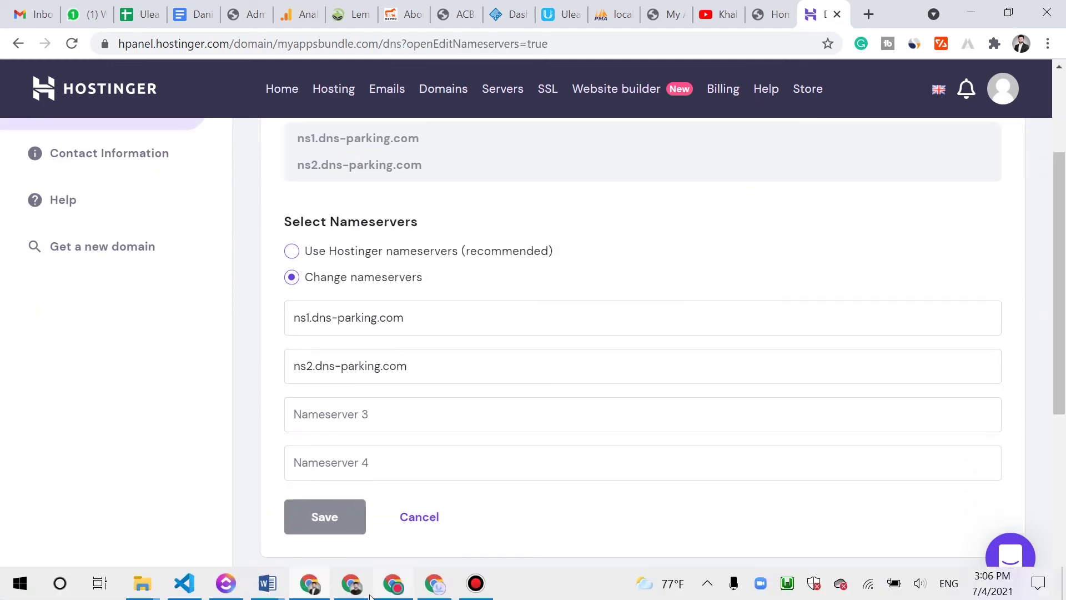
Copy Cloudflare's first nameserver and replace Hostinger's first nameserver with garret.ns.cloudflare.com.
click(370, 593)
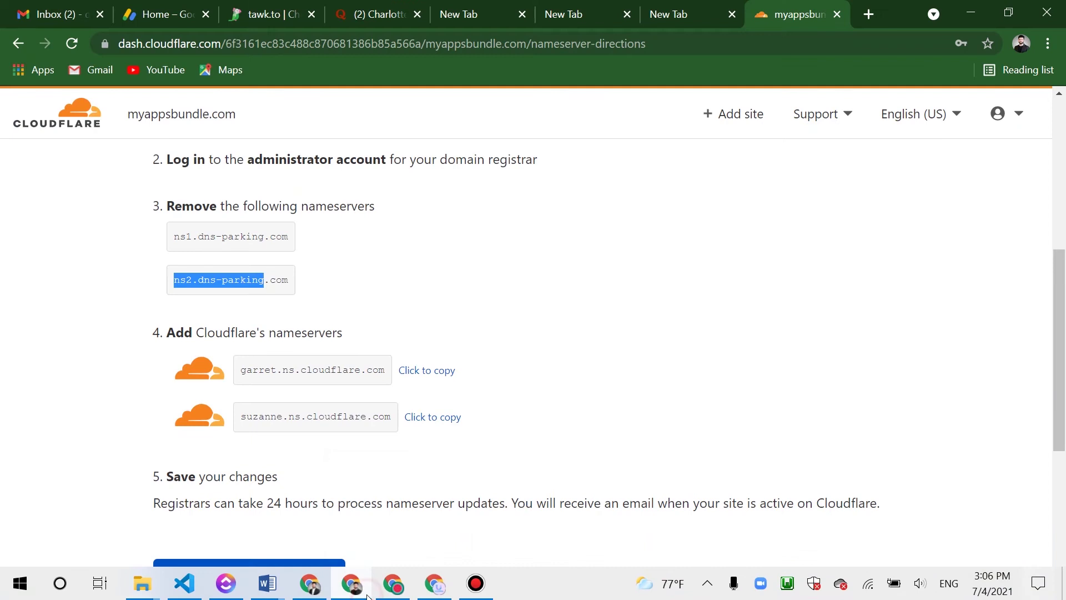
click(433, 369)
click(312, 584)
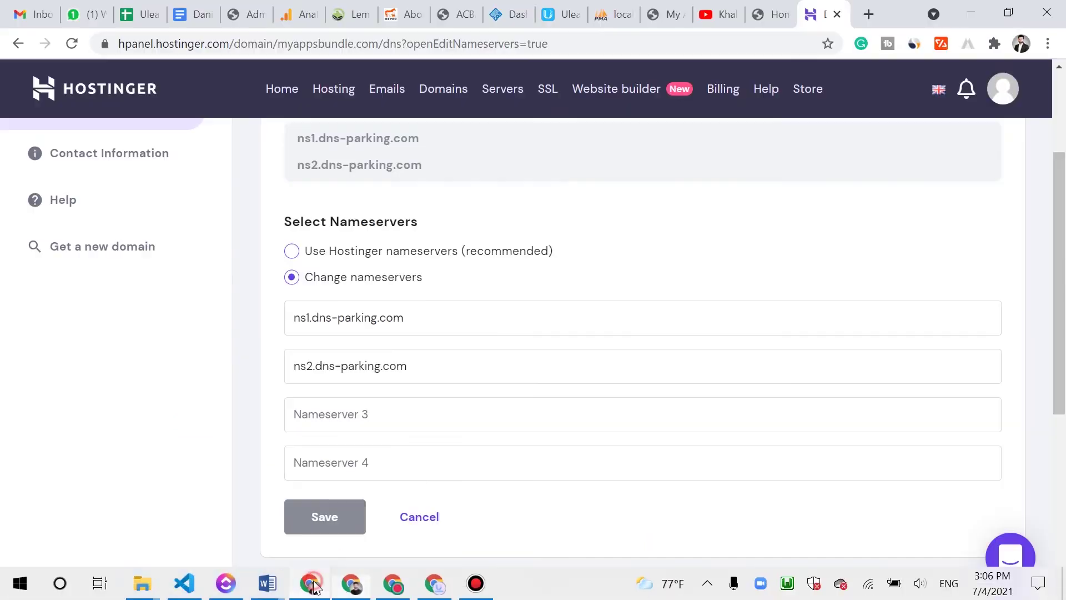
triple_click(412, 322)
key(ctrl+v)
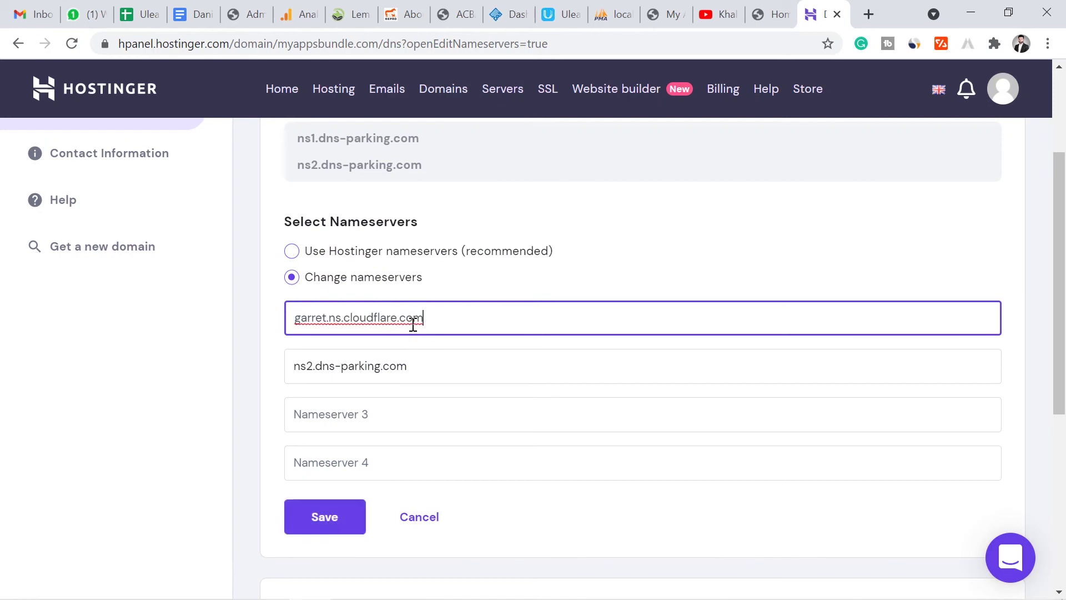
Copy Cloudflare's second nameserver, replace Hostinger's second nameserver with suzanne.ns.cloudflare.com, and save the nameserver change.
click(351, 586)
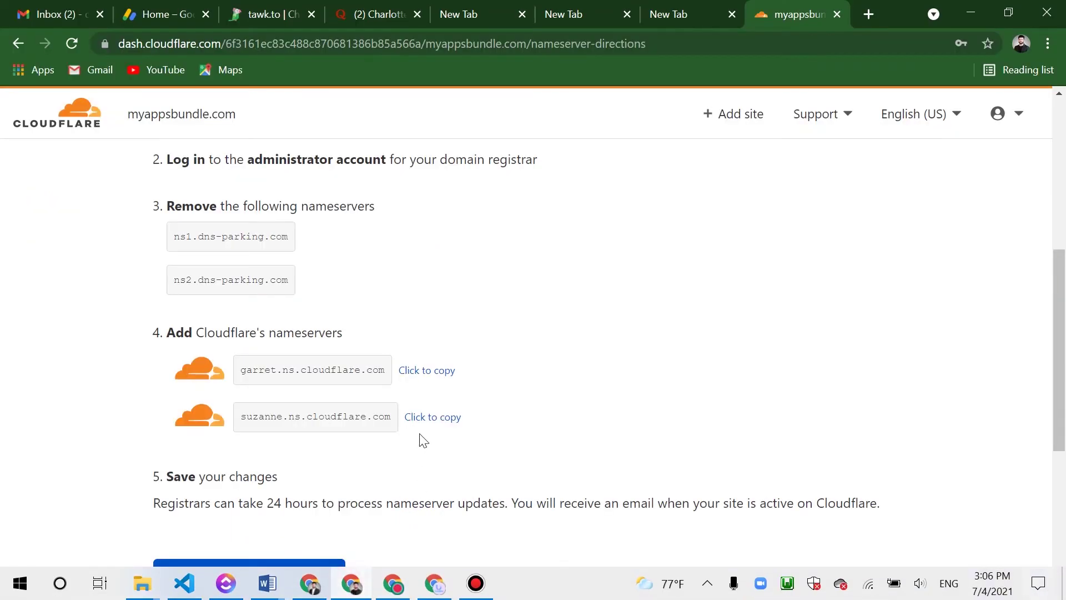
click(419, 419)
click(327, 581)
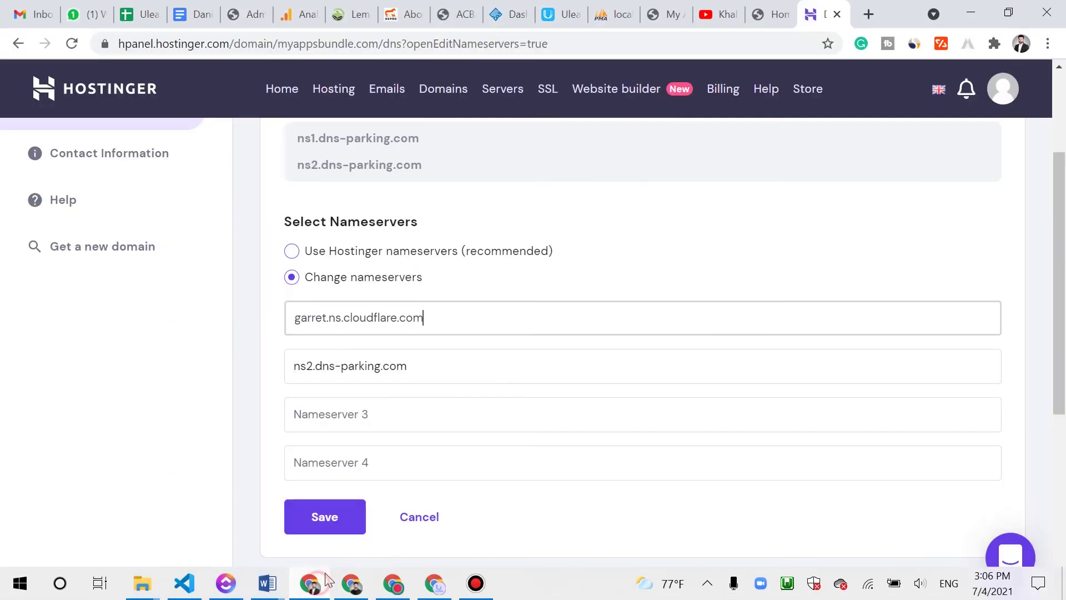
triple_click(410, 366)
key(ctrl+v)
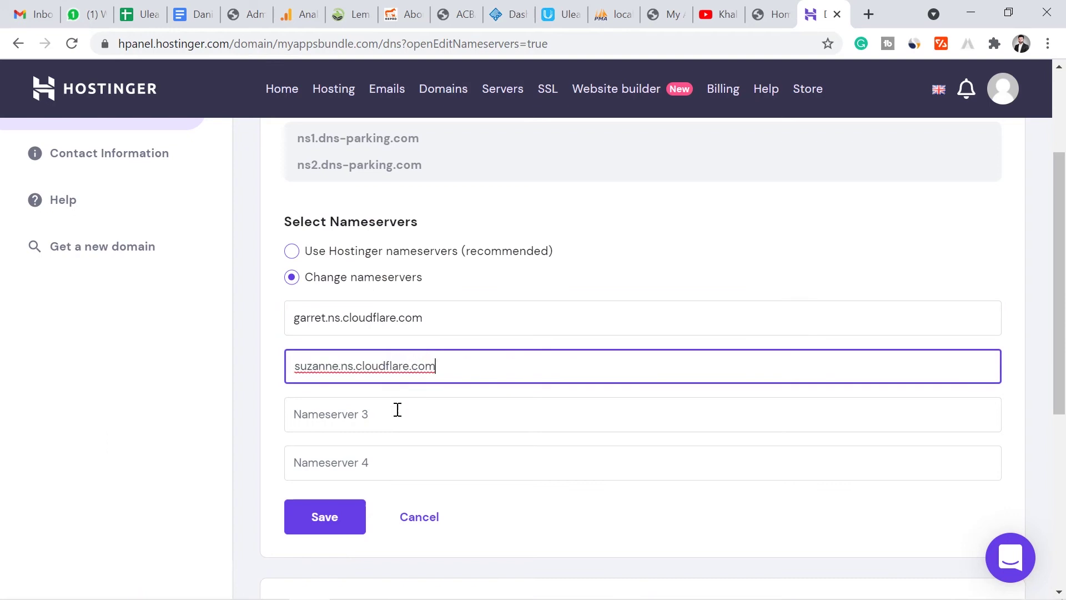
click(326, 517)
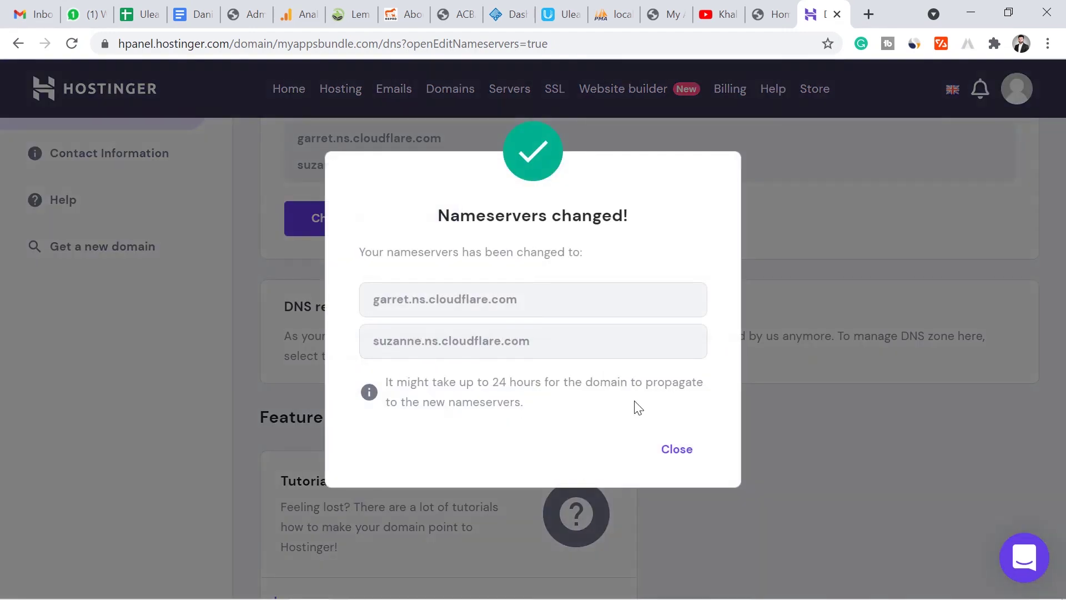
click(676, 450)
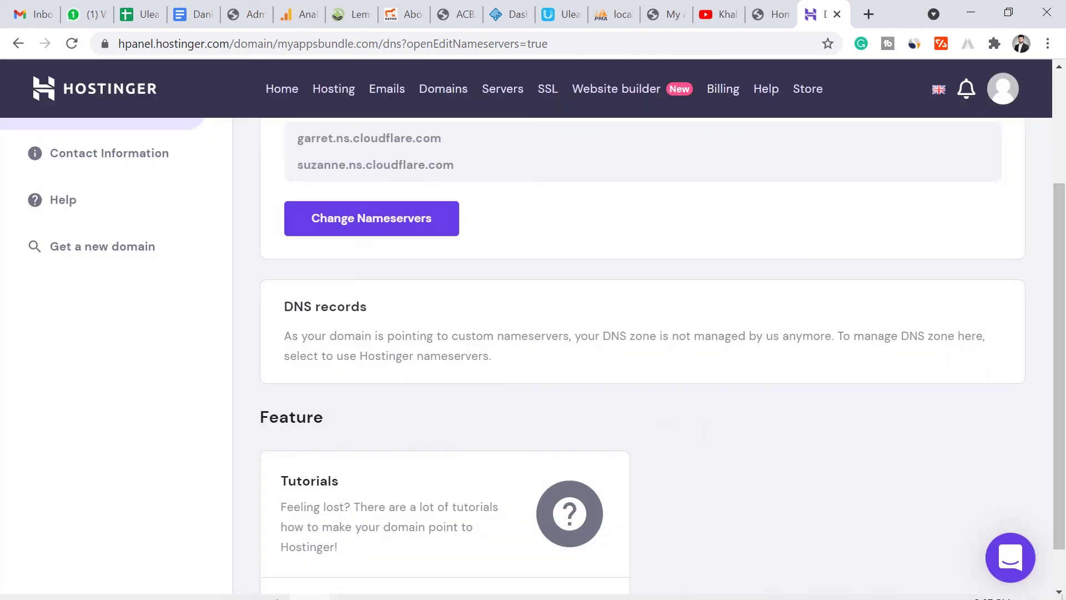
Return to the Cloudflare window and have it check the changed nameservers of myappsbundle.com.
click(348, 591)
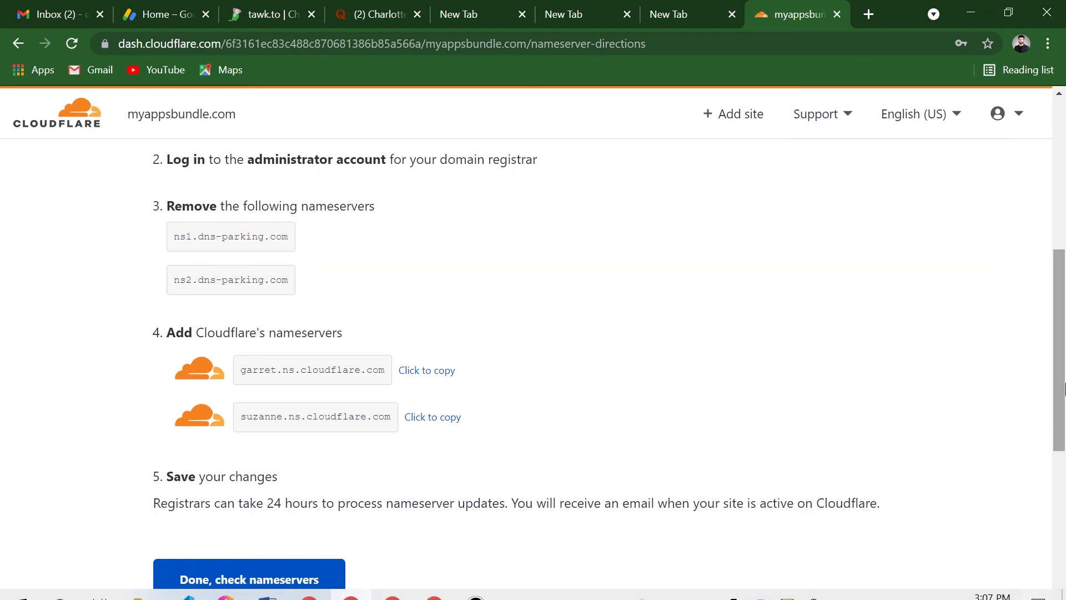
scroll(365, 445, down, 3)
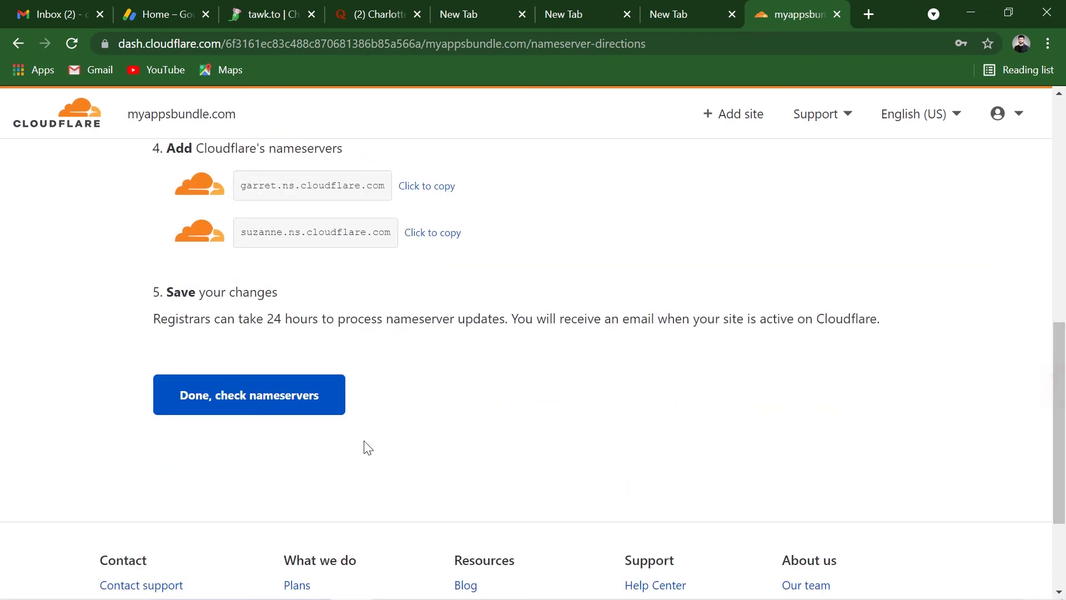
click(291, 408)
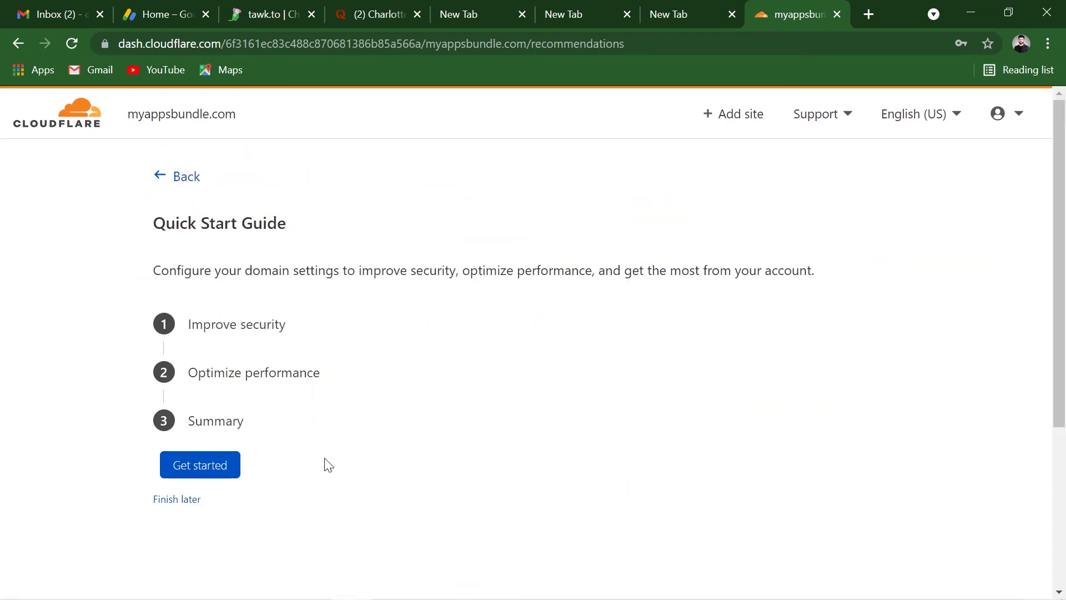
Start the Quick Start Guide, save Automatic HTTPS Rewrites as on, and enable and save Always Use HTTPS.
scroll(690, 254, down, 1)
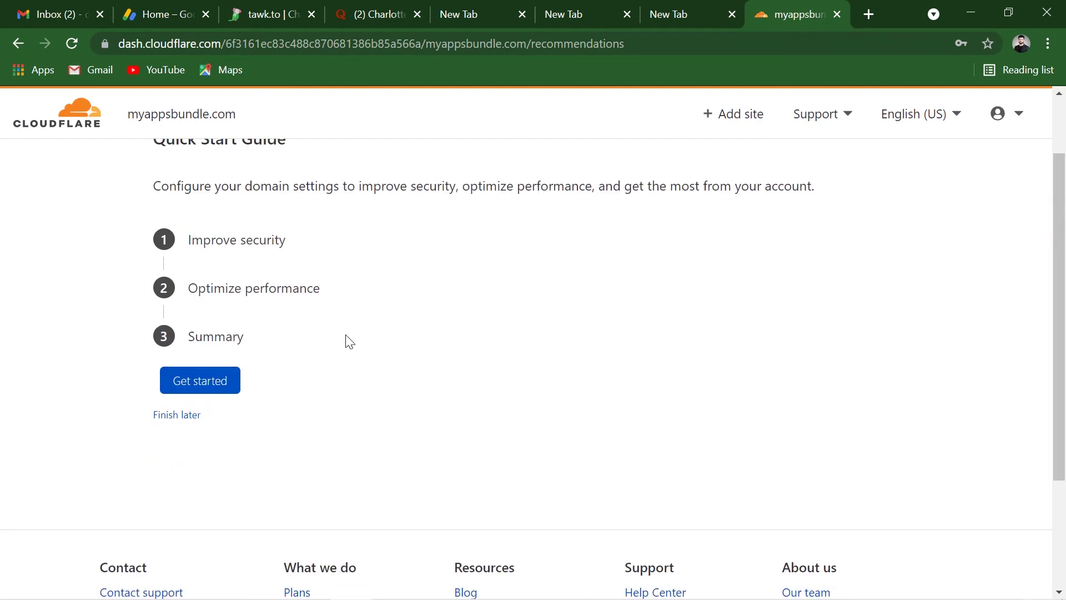
click(230, 381)
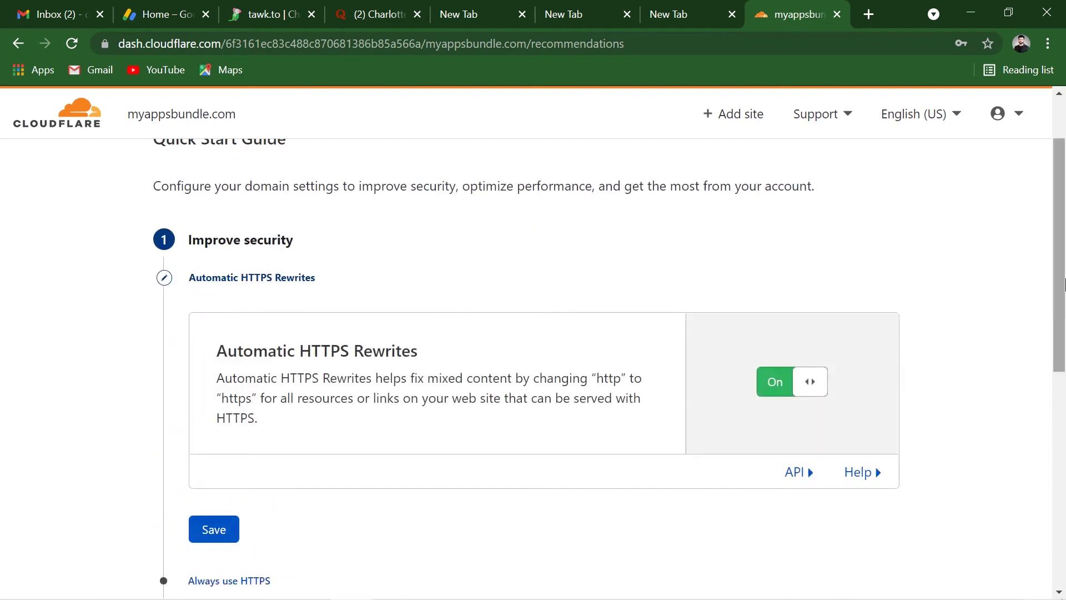
drag(1064, 289, 1064, 304)
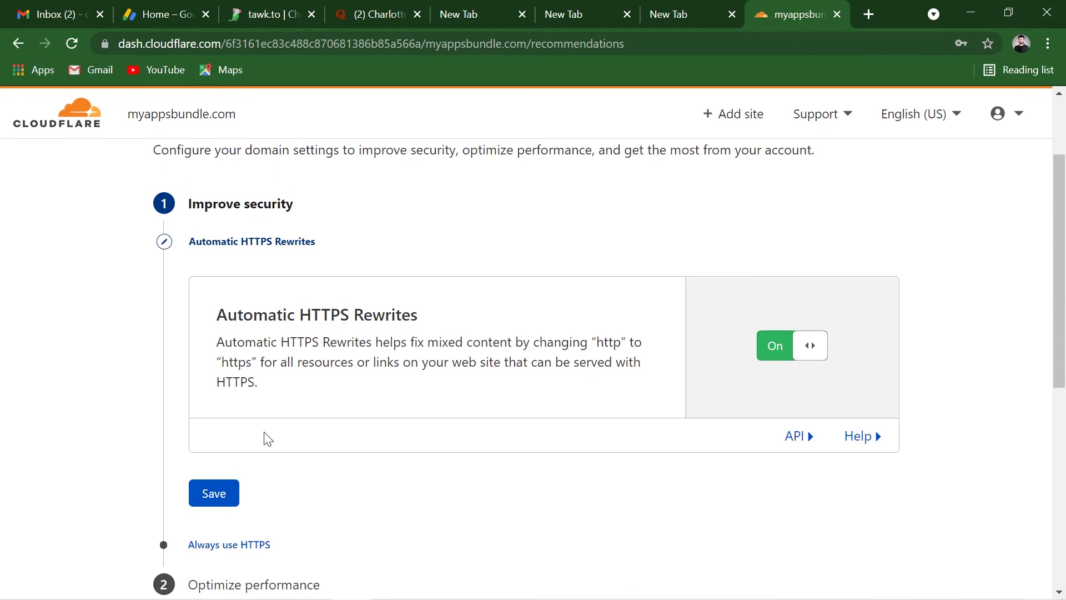
click(223, 500)
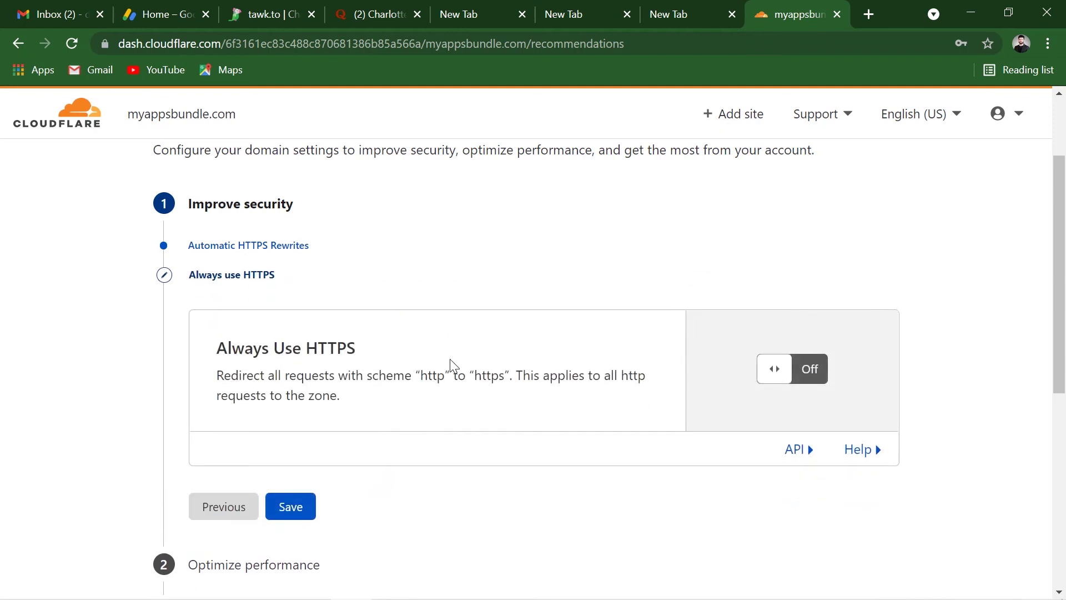
click(797, 373)
click(285, 537)
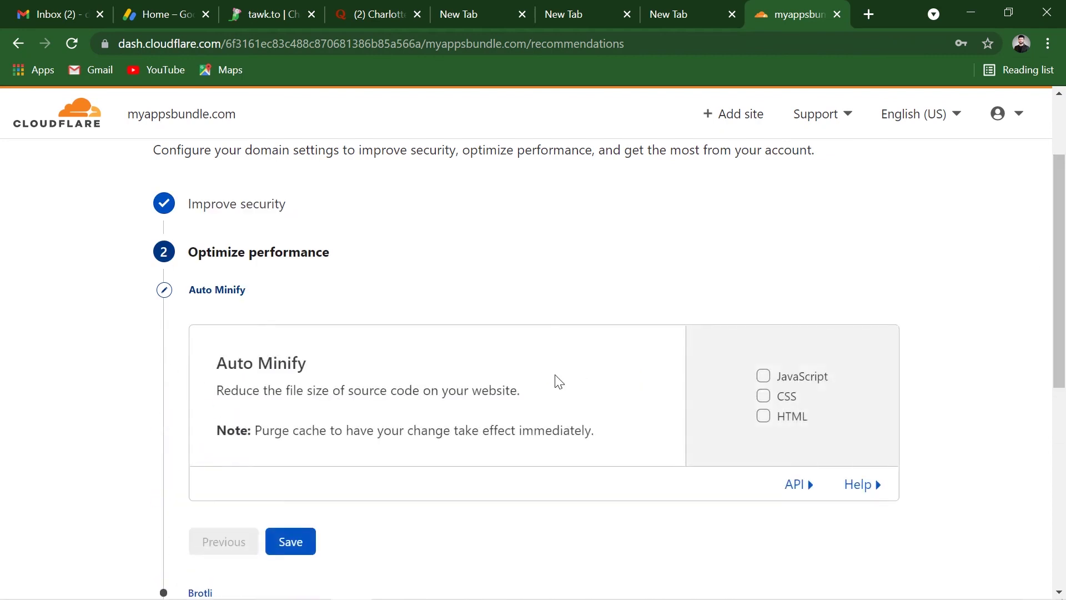
Enable Auto Minify for JavaScript, CSS and HTML, and finish the guide with Brotli saved as on.
click(800, 385)
click(785, 396)
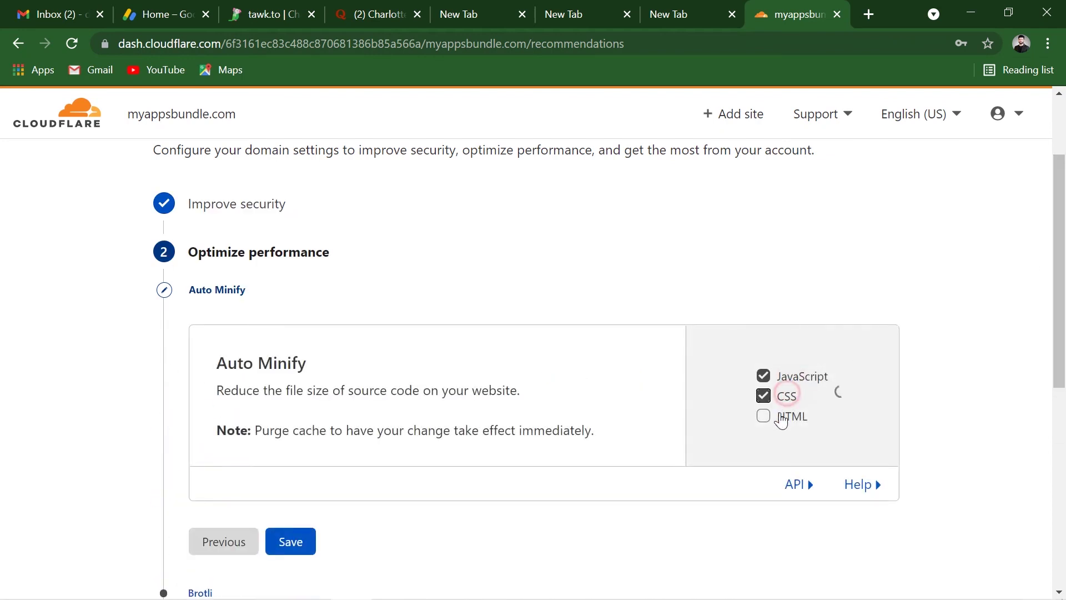
click(777, 439)
scroll(1047, 373, down, 2)
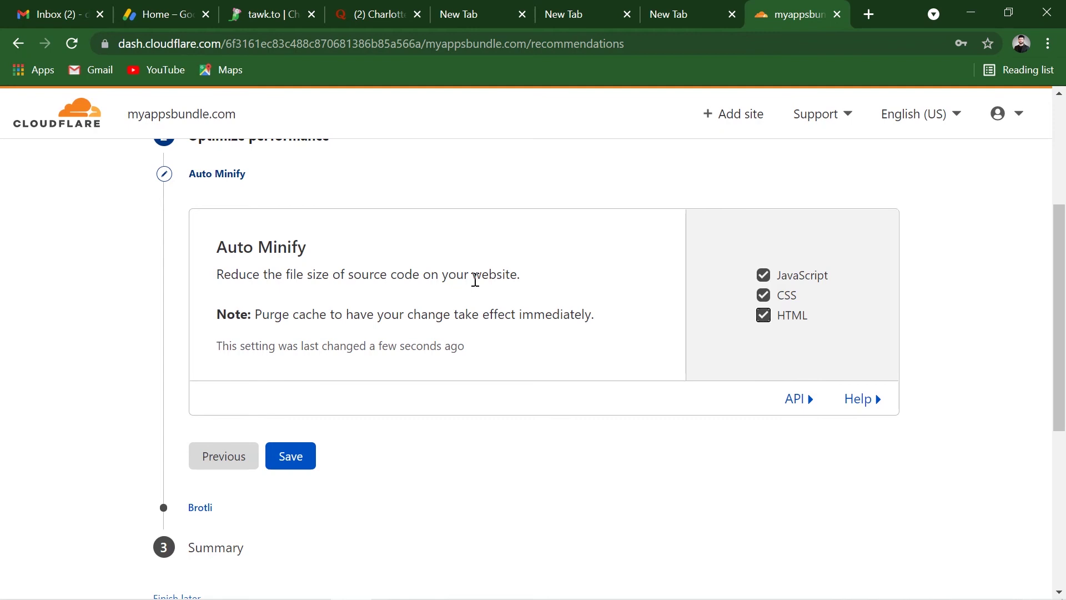
click(295, 453)
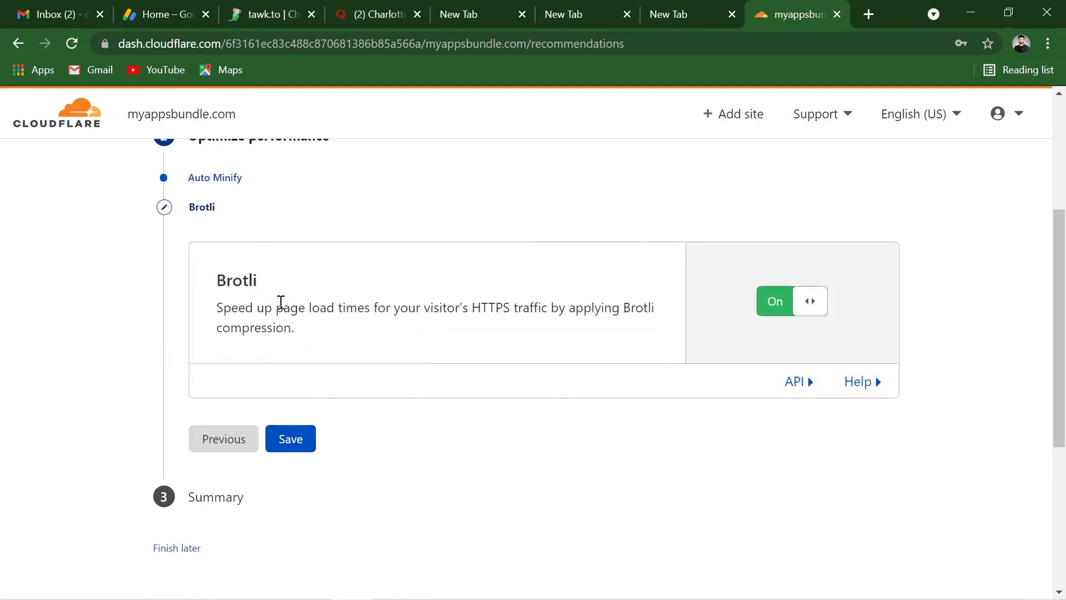
click(292, 435)
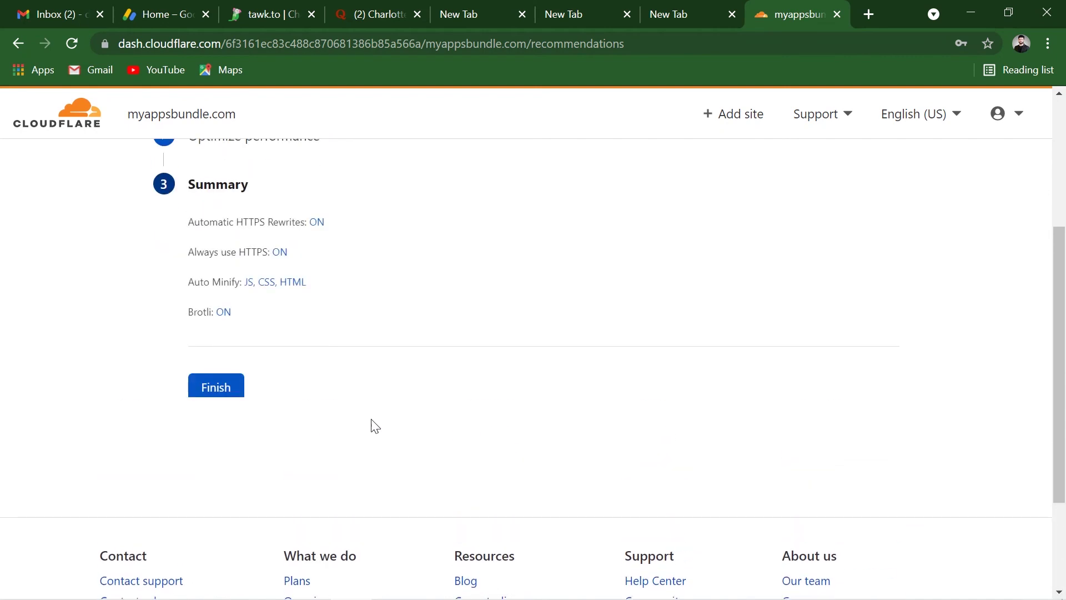
click(211, 391)
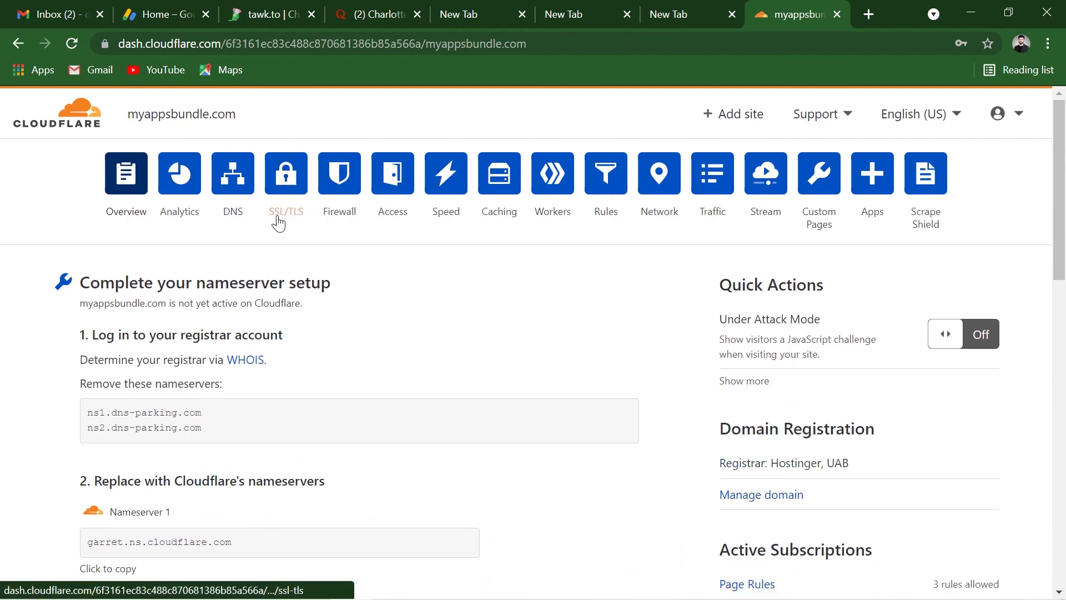
In the domain's SSL/TLS settings, turn on the SSL/TLS Recommender and set the encryption mode to Flexible, refreshing the page.
click(288, 189)
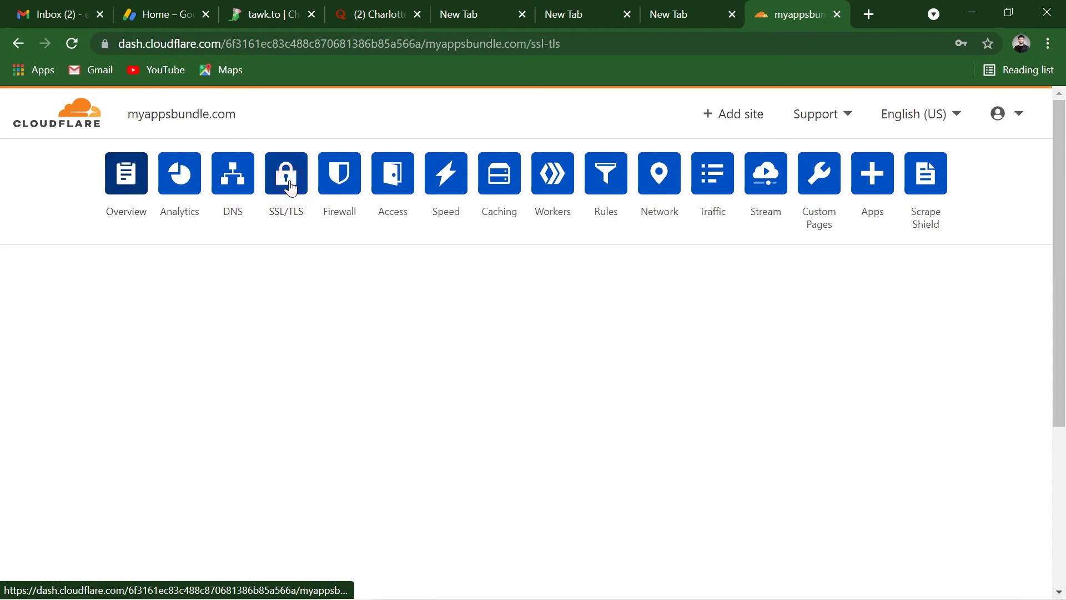
drag(1058, 255, 1057, 416)
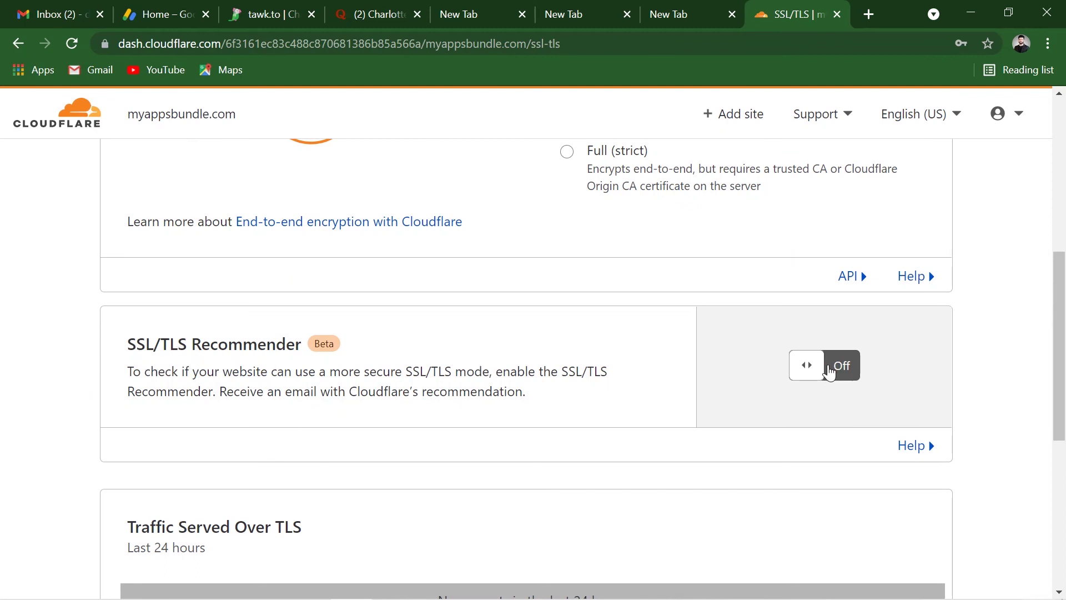
click(830, 367)
drag(1063, 361, 1061, 208)
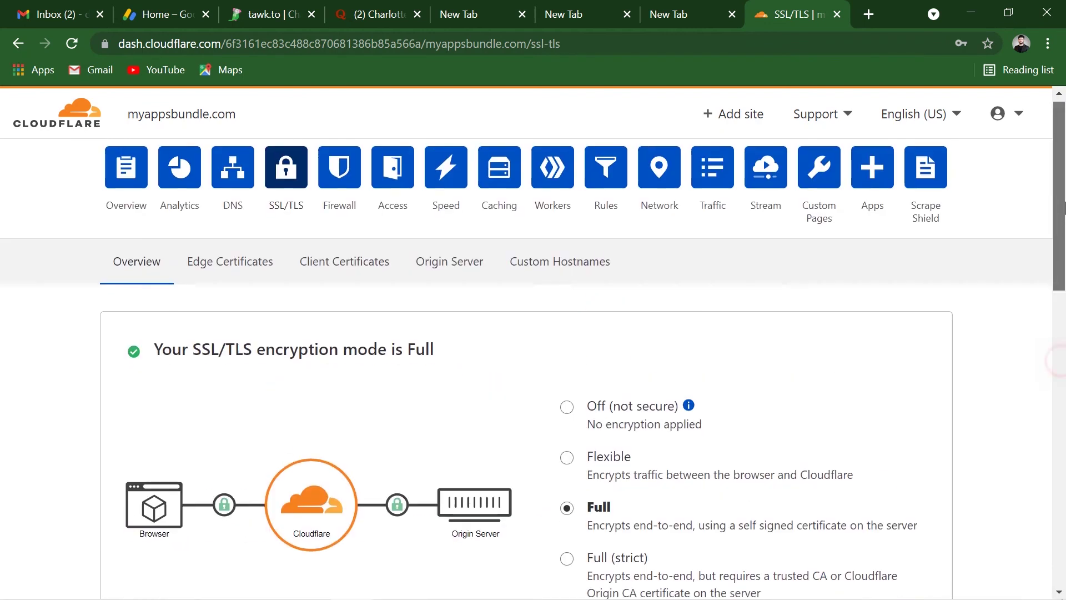
click(72, 44)
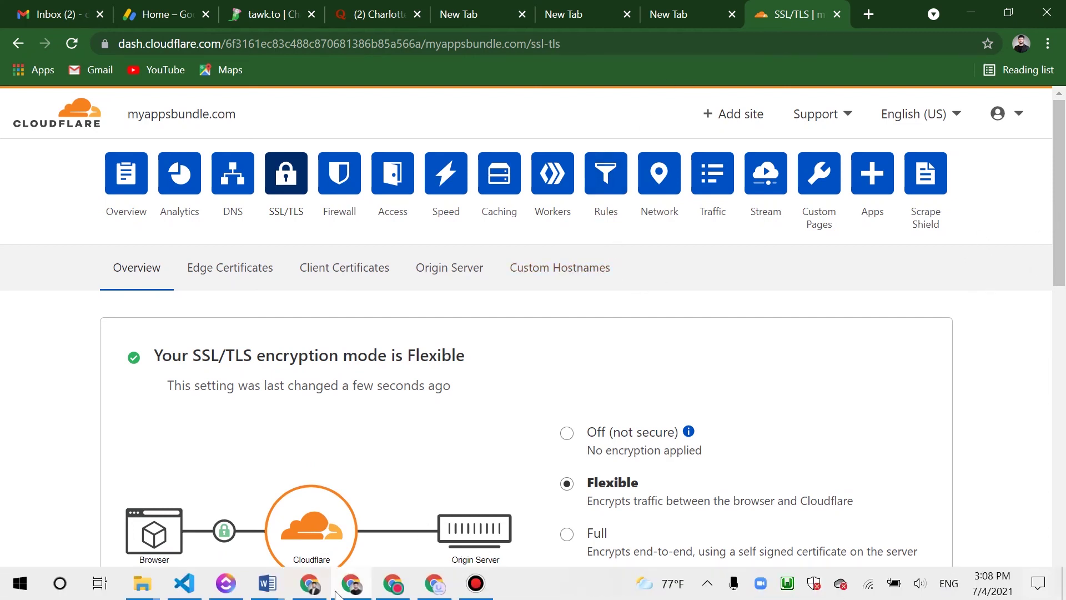
Open myappsbundle.com in a new tab of the Hostinger browser window to check its connection security.
click(321, 589)
click(869, 13)
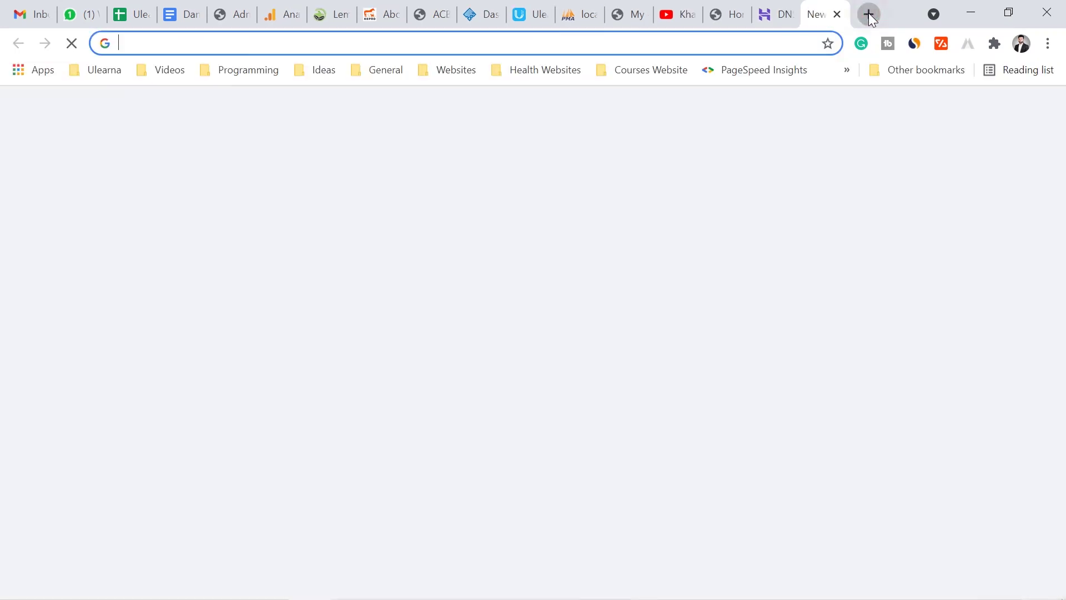
text(myap)
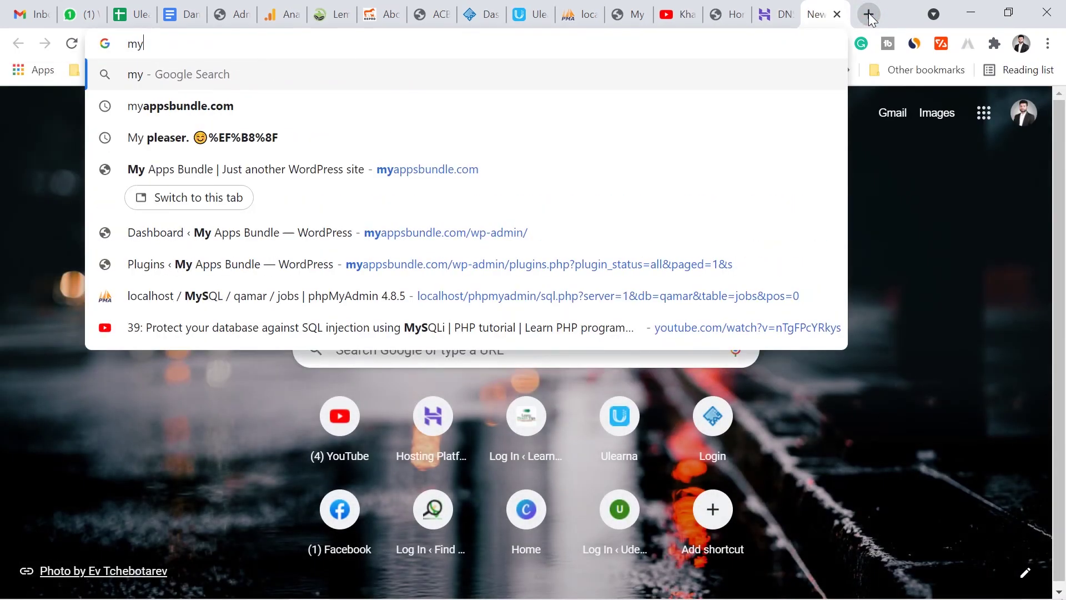
key(Return)
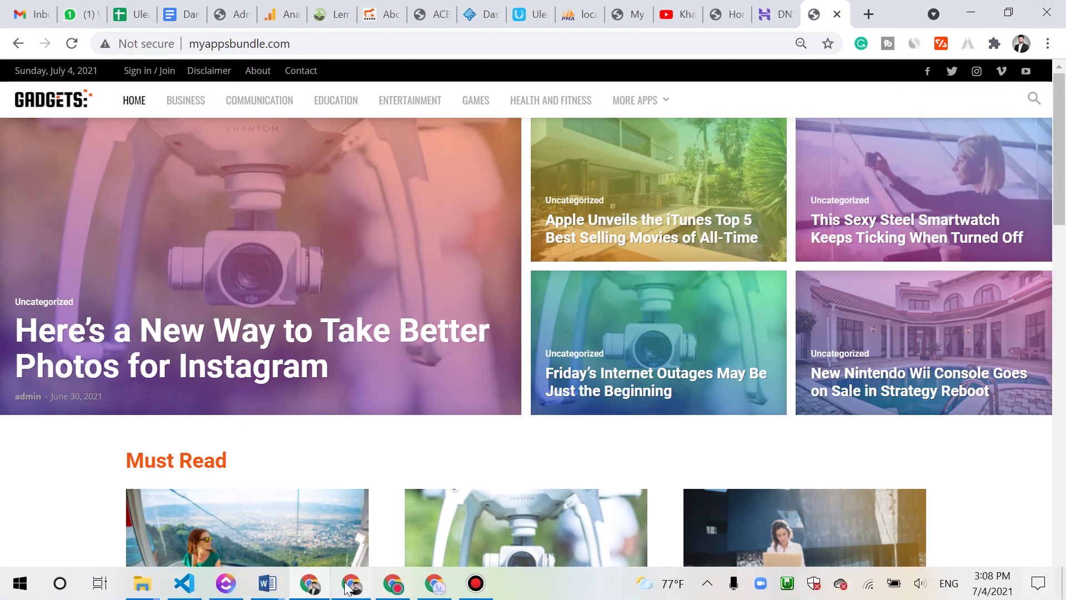
Open myappsbundle.com in a new tab of the Cloudflare browser window to check whether it loads securely.
click(351, 583)
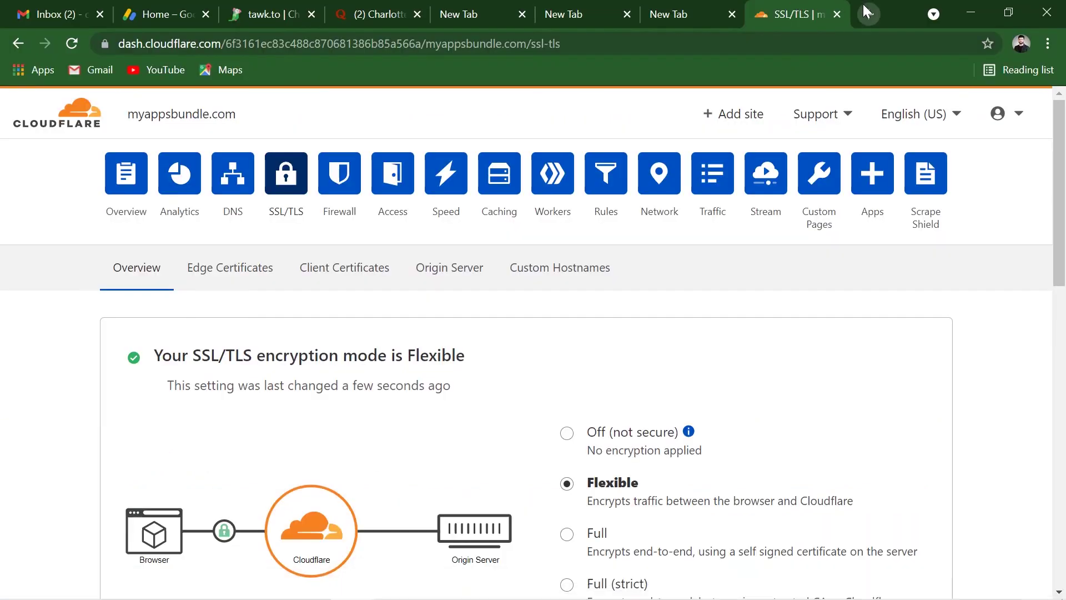
click(867, 13)
text(mysa)
key(BackSpace)
key(BackSpace)
text(appbu)
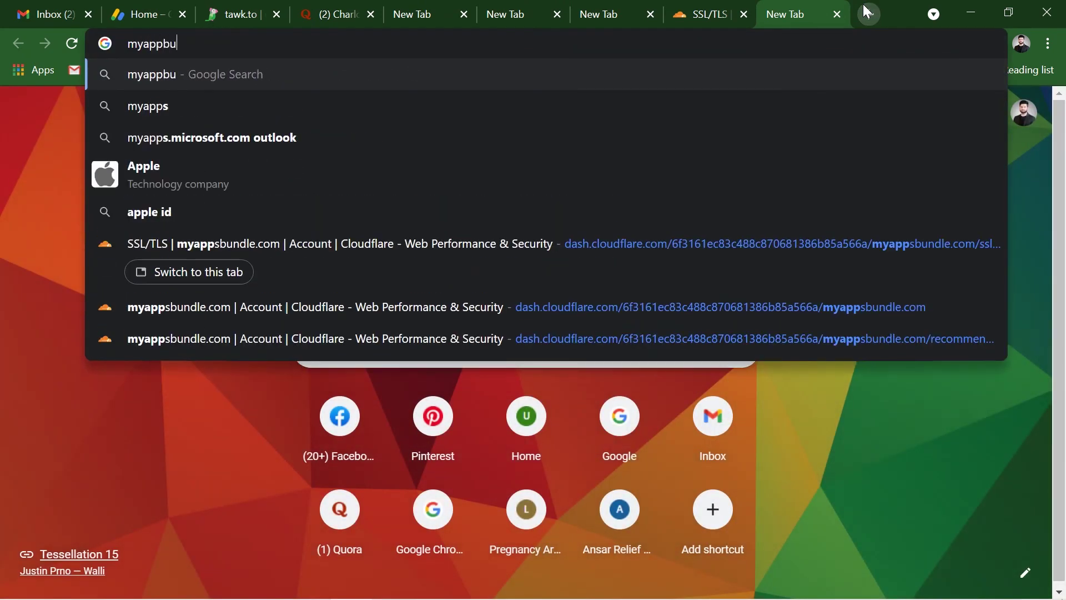
text(ndle.com)
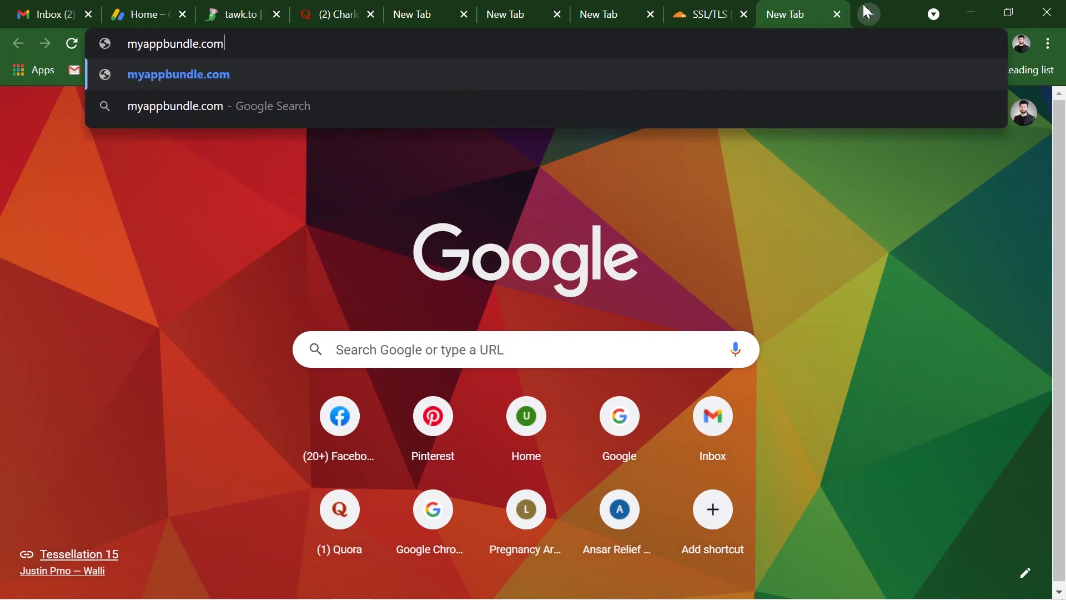
key(Return)
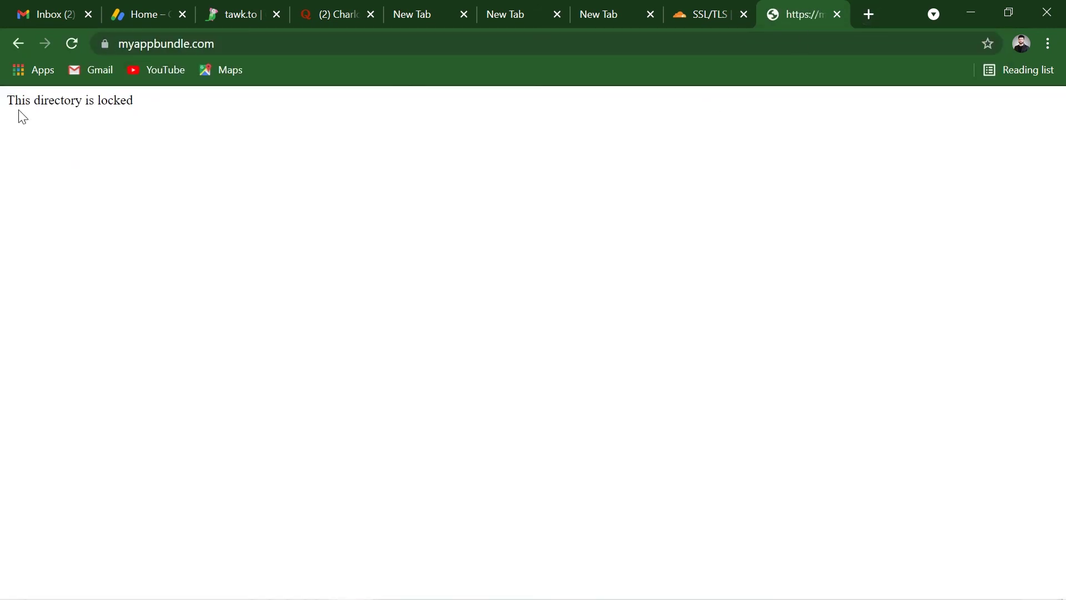
click(155, 45)
click(191, 44)
text(s)
key(Return)
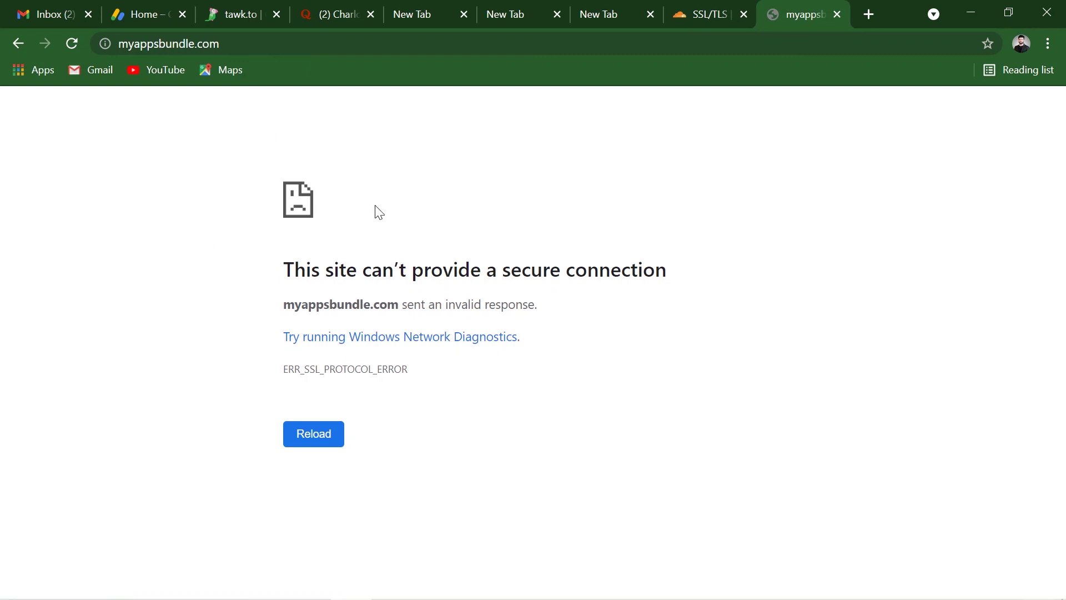
Reload the website and compare it with the copy open in the Hostinger browser window.
click(70, 48)
mouse_move(354, 597)
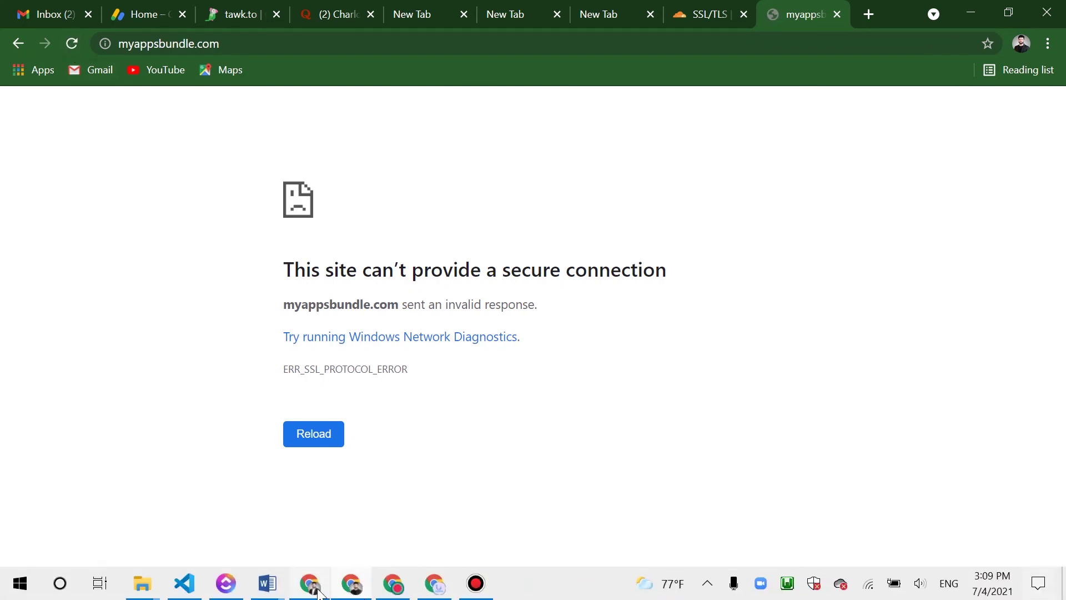
click(318, 590)
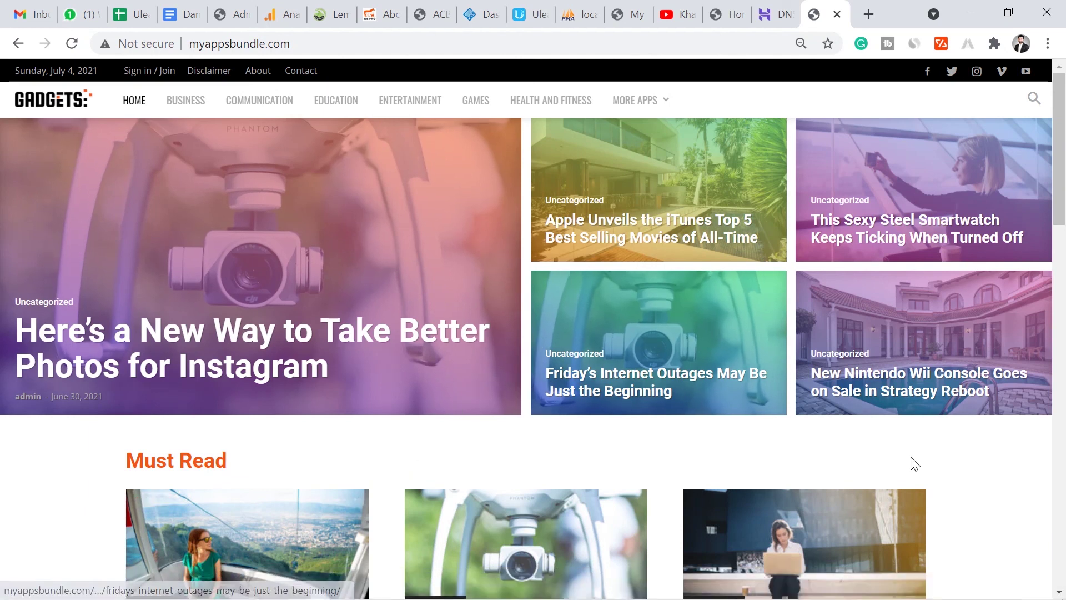